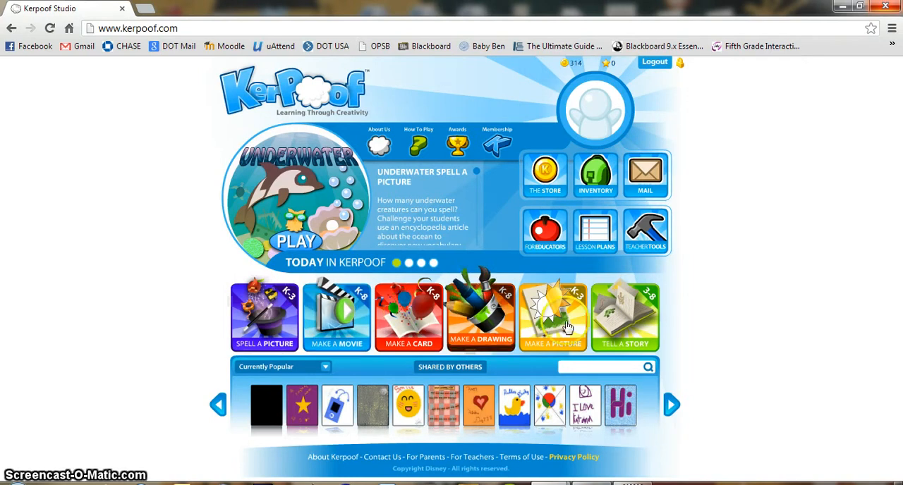
- Log out of the current account and view the free sign-up form without registering
{"action": "left_click", "coordinate": [639, 312]}
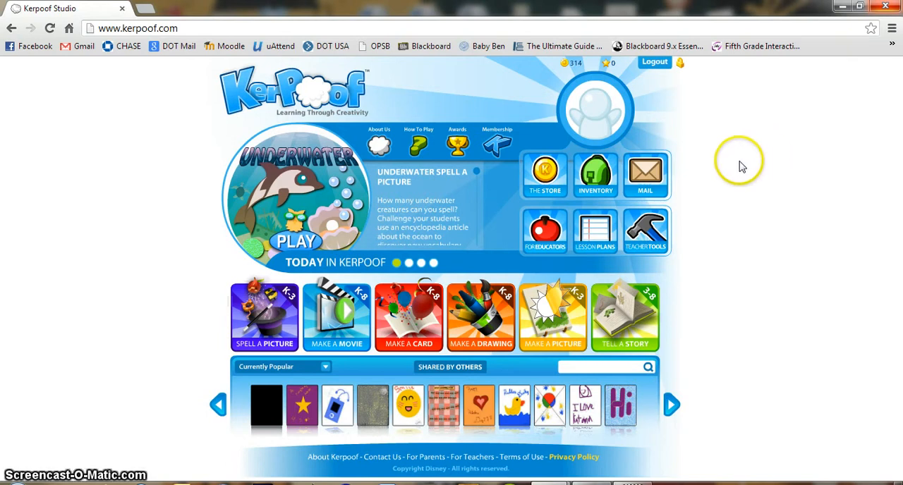
{"action": "left_click", "coordinate": [655, 62]}
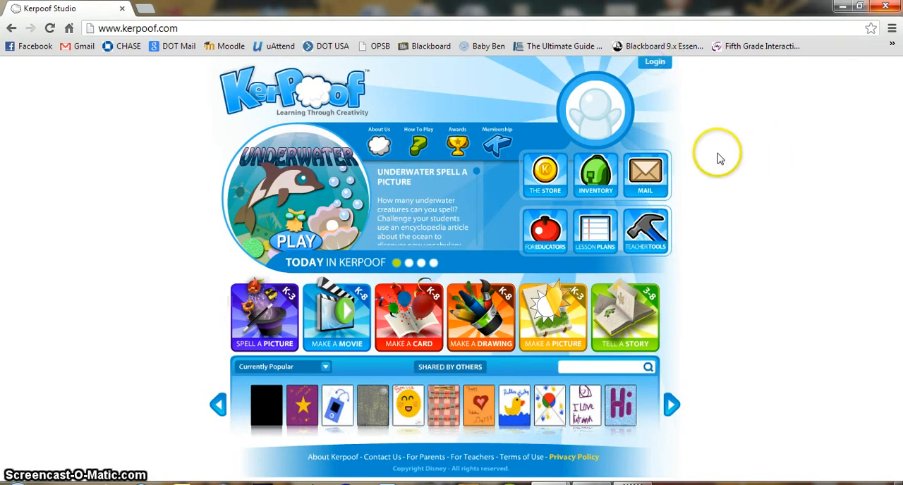
{"action": "left_click", "coordinate": [651, 62]}
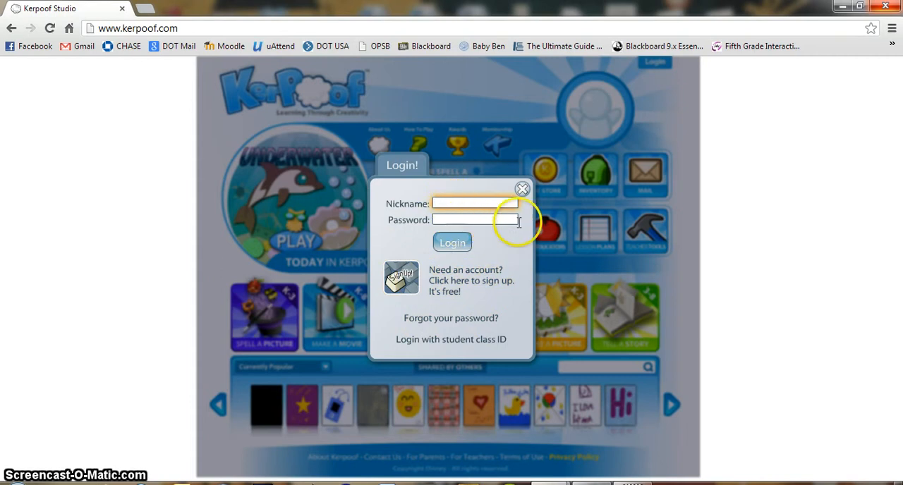
{"action": "left_click", "coordinate": [467, 290]}
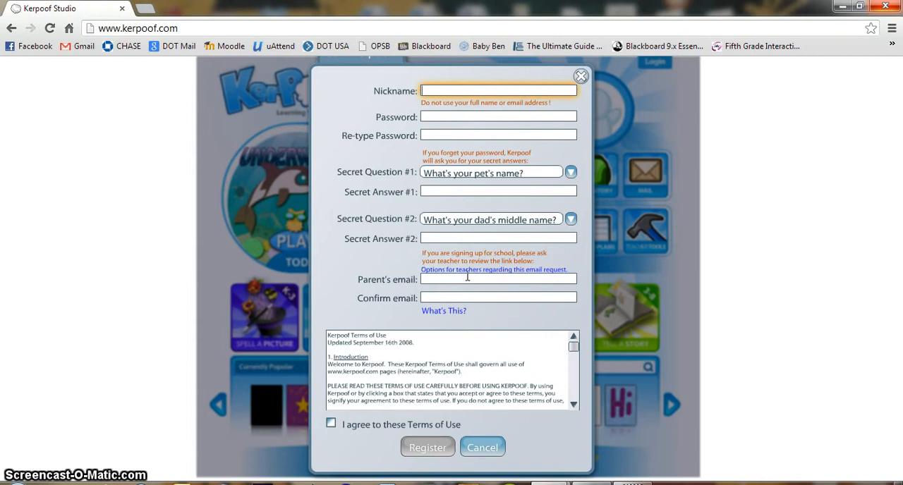
{"action": "left_click", "coordinate": [483, 447]}
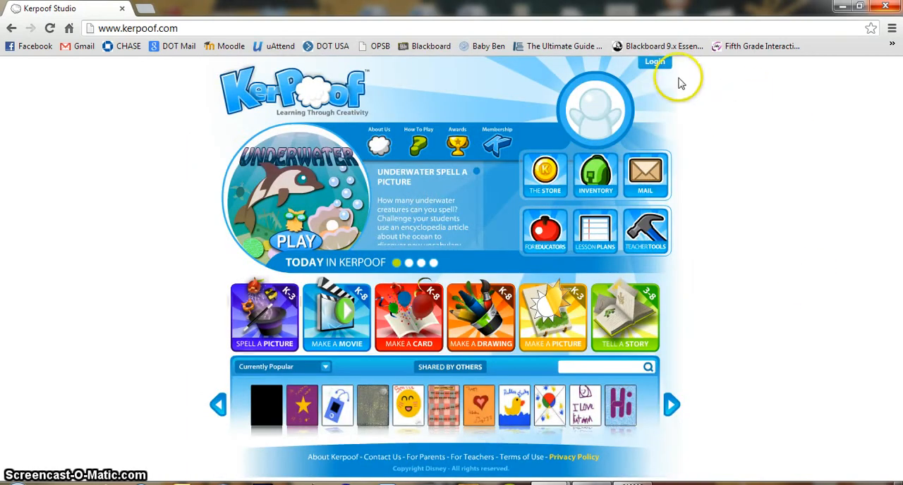
- Log in to the existing account with its nickname and password
{"action": "left_click", "coordinate": [654, 62]}
{"action": "left_click", "coordinate": [478, 203]}
{"action": "type", "text": "cnd"}
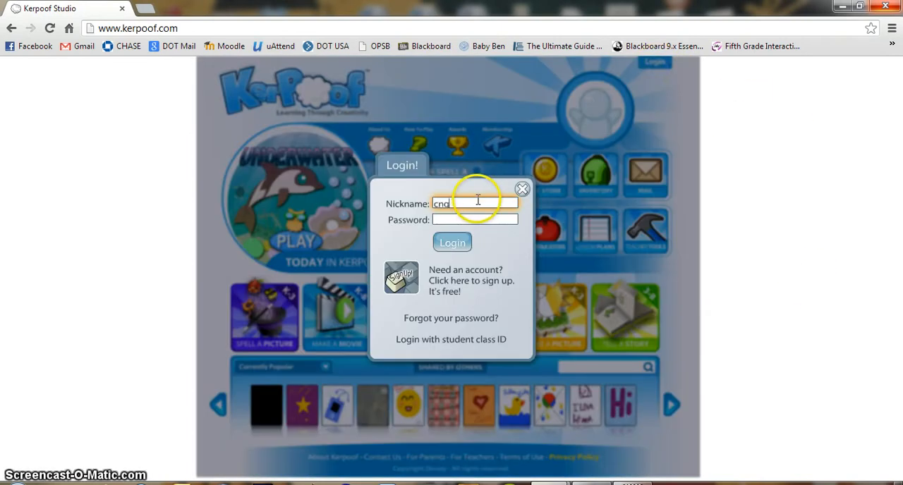
{"action": "type", "text": "c"}
{"action": "key", "text": "Tab"}
{"action": "key", "text": "Return"}
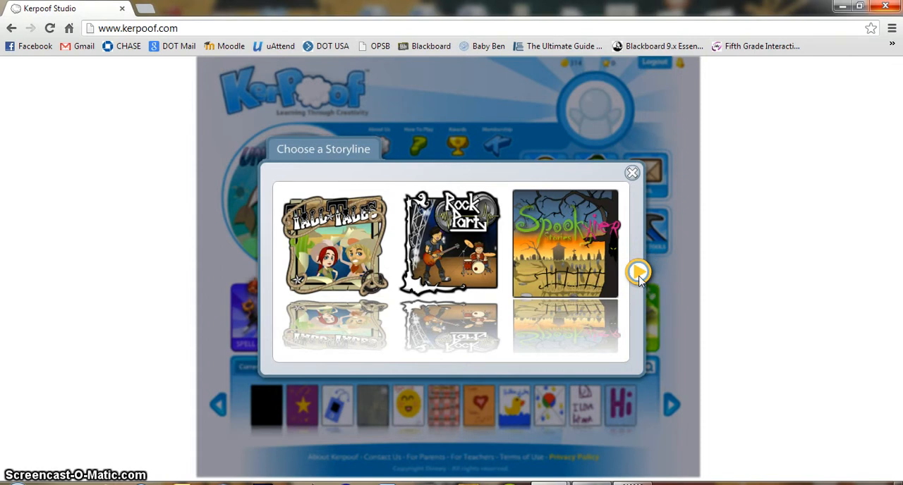
- Browse the movie storylines and try to open The Pirates of Awesome
{"action": "left_click", "coordinate": [638, 273]}
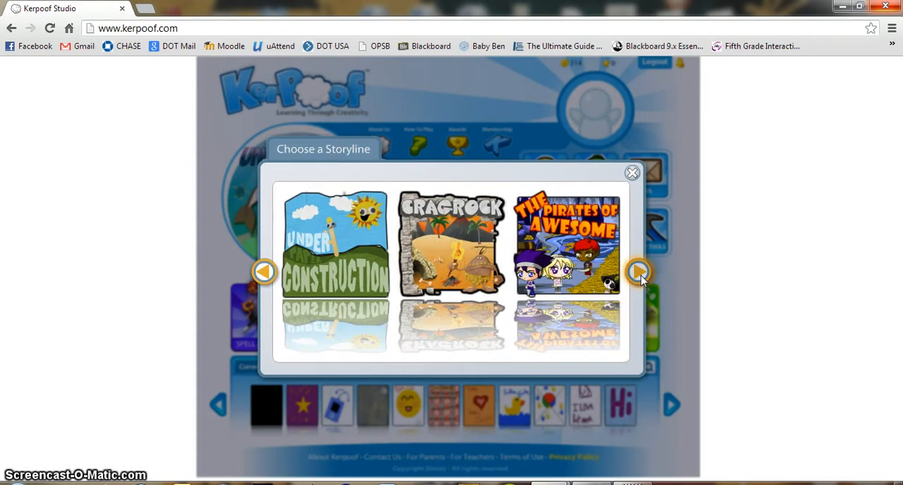
{"action": "left_click", "coordinate": [641, 276]}
{"action": "left_click", "coordinate": [270, 274]}
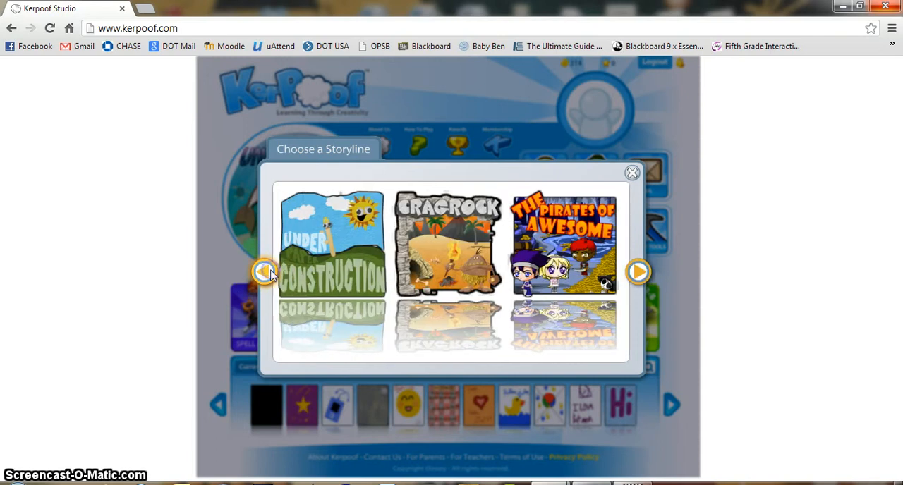
{"action": "left_click", "coordinate": [639, 273]}
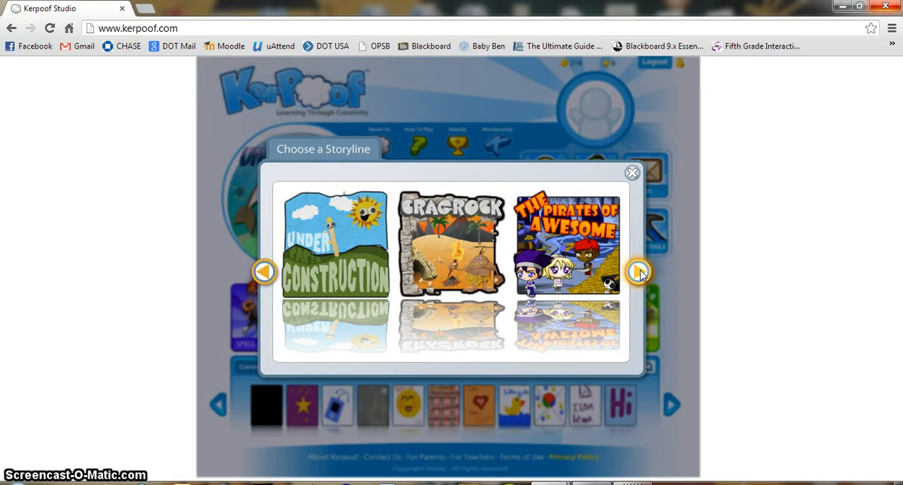
{"action": "left_click", "coordinate": [565, 243]}
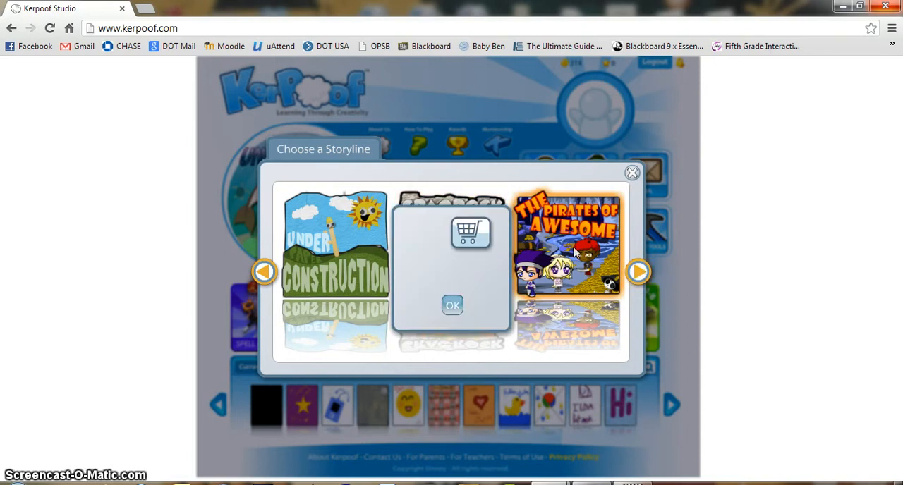
{"action": "left_click", "coordinate": [459, 309]}
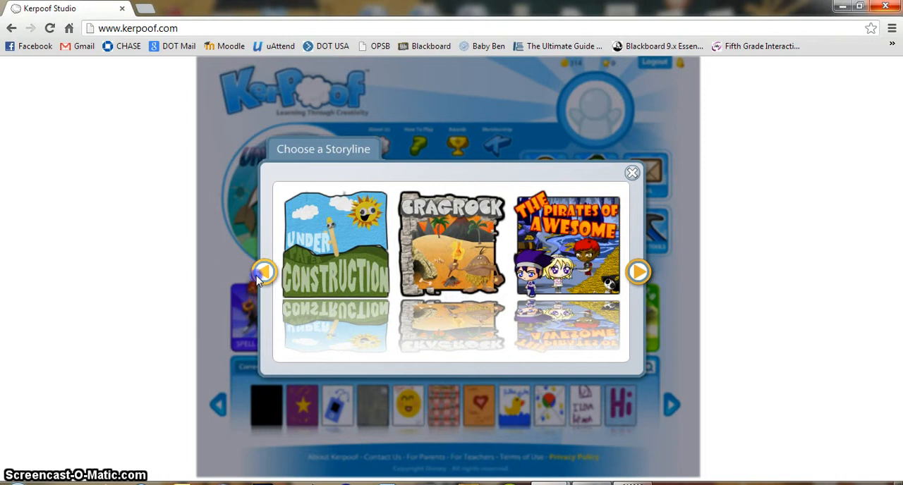
- Start a movie with the School Bell storyline and the hallway scene with green lockers
{"action": "left_click", "coordinate": [263, 273]}
{"action": "left_click", "coordinate": [263, 272]}
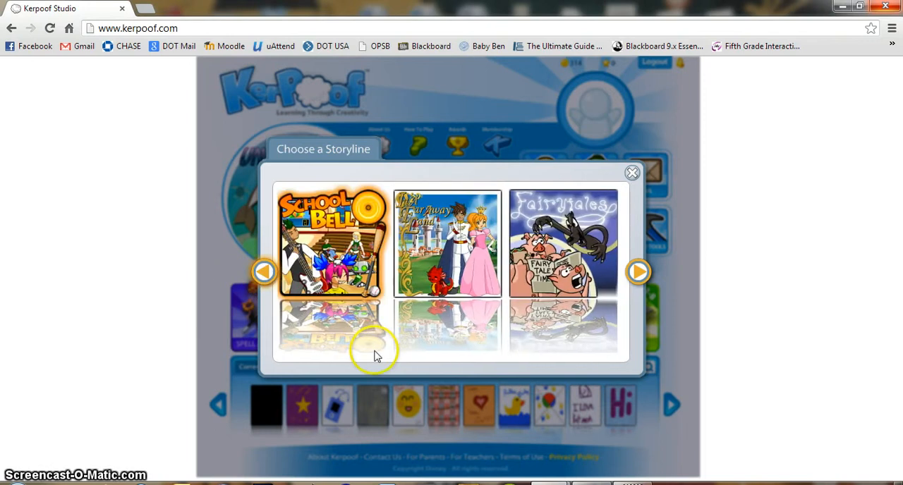
{"action": "left_click", "coordinate": [331, 240]}
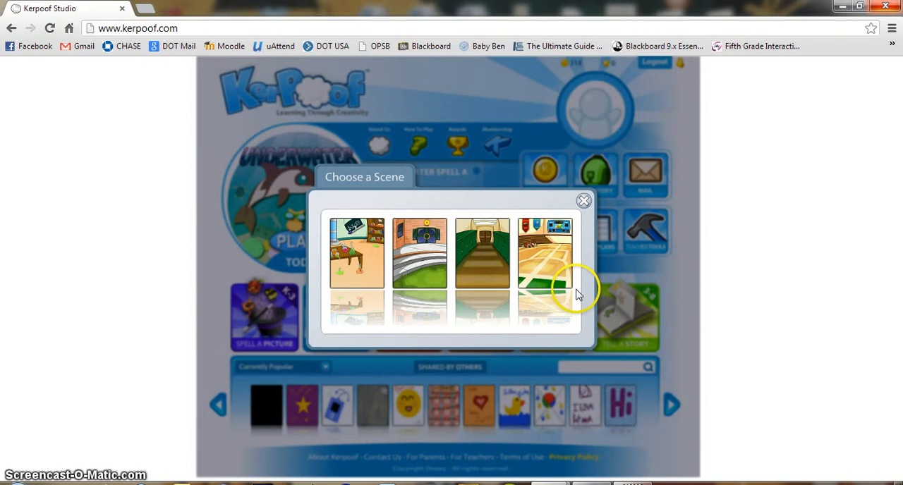
{"action": "left_click", "coordinate": [483, 257]}
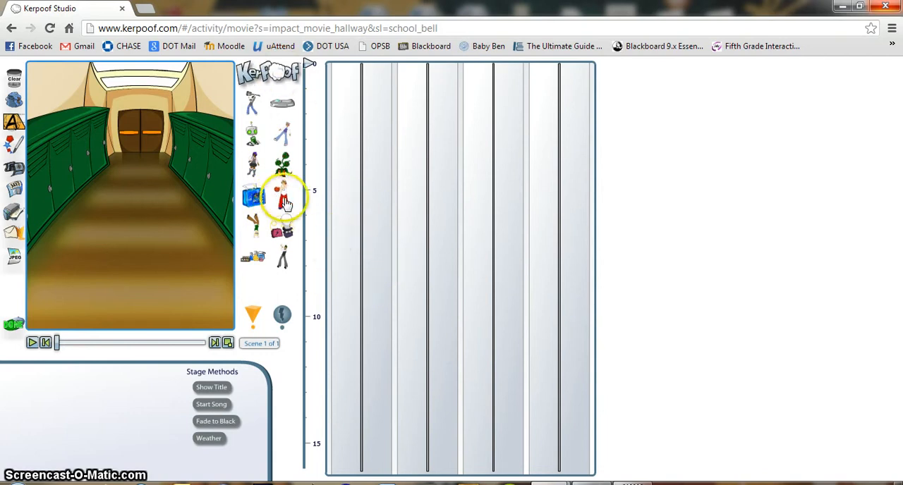
- Place the pink-haired girl on the right side of the hallway and the green-eyed robot on the left side
{"action": "left_click", "coordinate": [248, 319]}
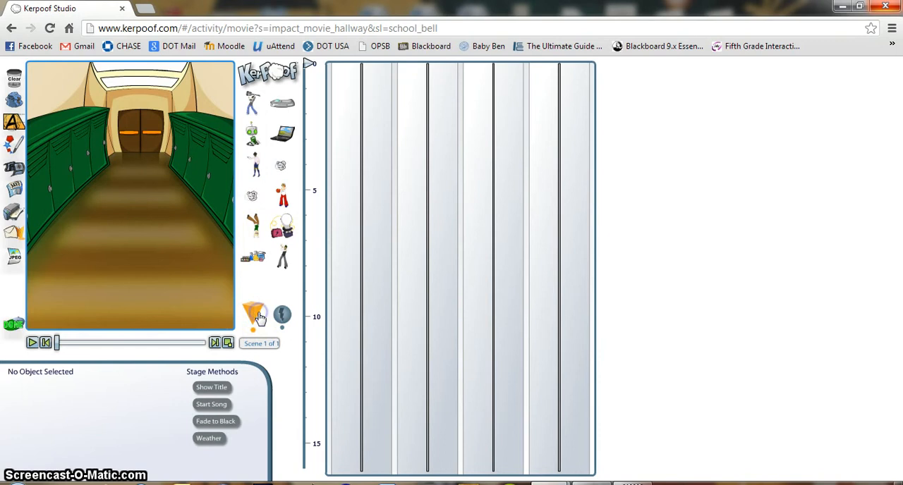
{"action": "left_click", "coordinate": [255, 311]}
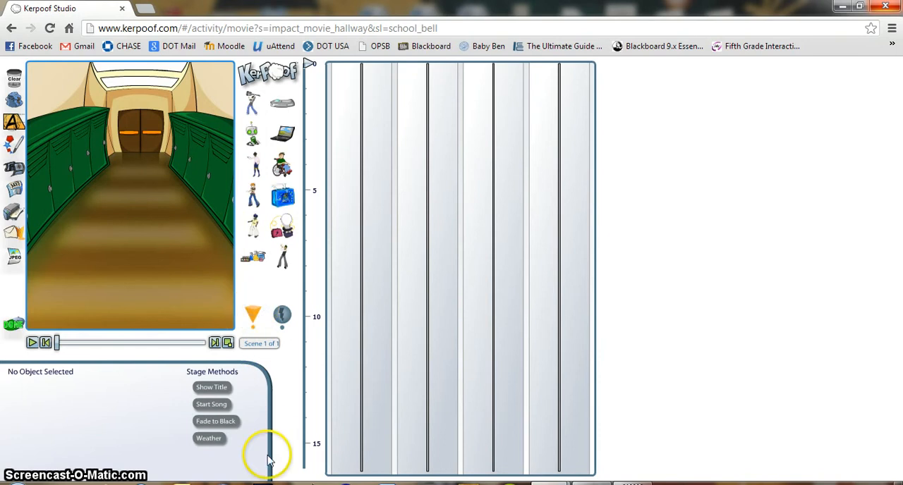
{"action": "left_click", "coordinate": [255, 322]}
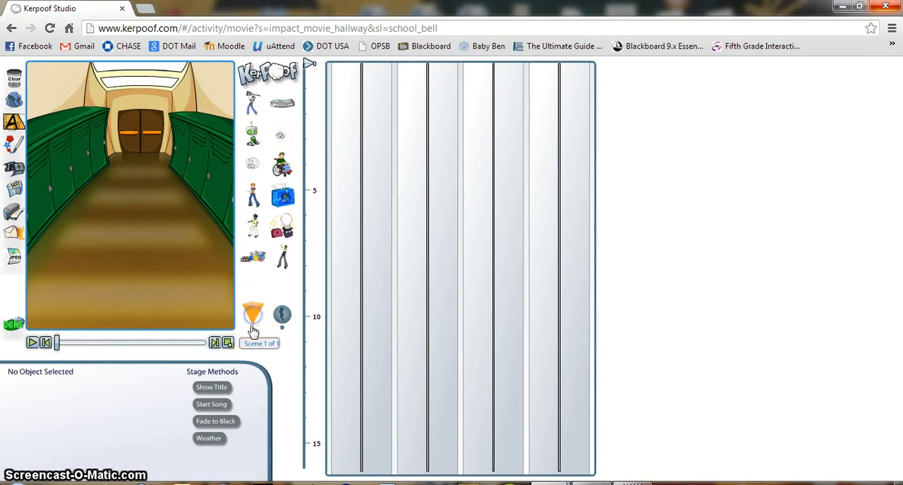
{"action": "left_click_drag", "start_coordinate": [290, 139], "coordinate": [182, 218]}
{"action": "left_click_drag", "start_coordinate": [157, 142], "coordinate": [137, 125]}
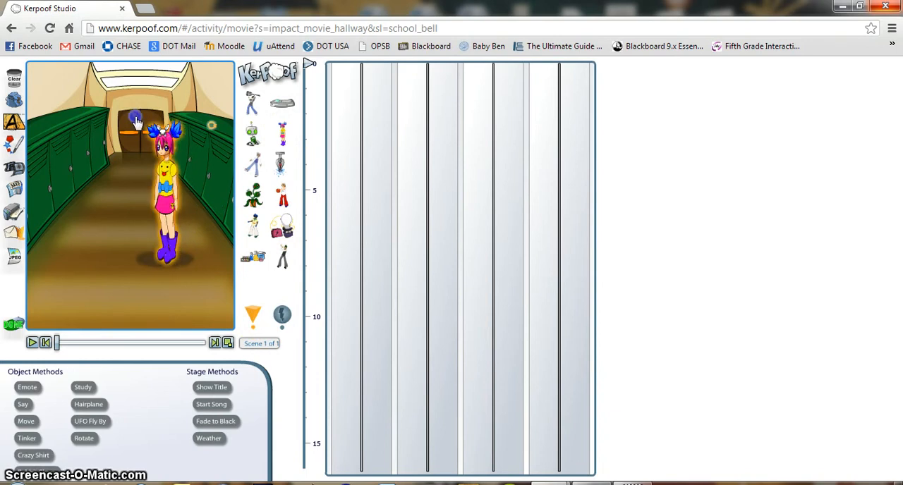
{"action": "left_click_drag", "start_coordinate": [163, 174], "coordinate": [198, 194]}
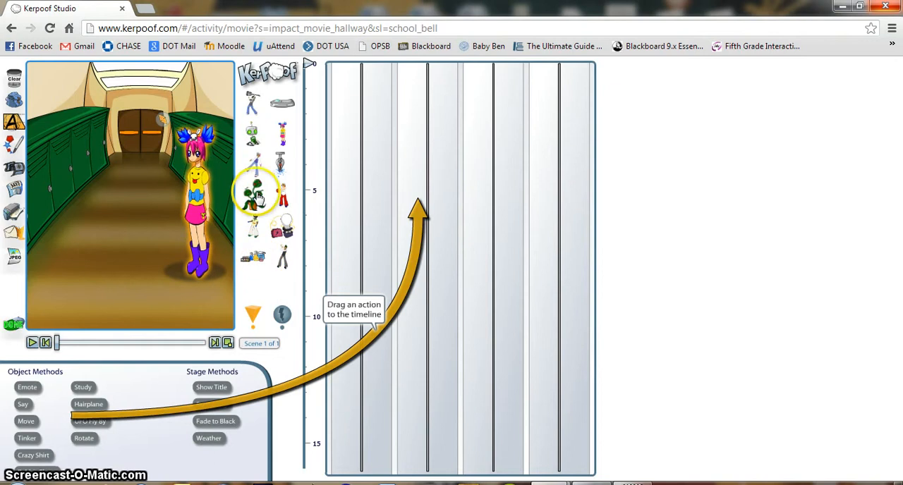
{"action": "left_click_drag", "start_coordinate": [252, 132], "coordinate": [59, 168]}
{"action": "left_click", "coordinate": [174, 292]}
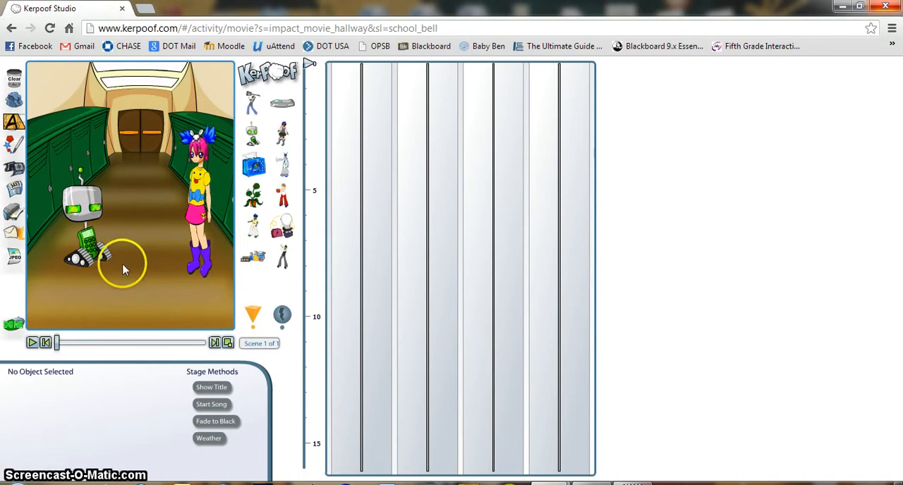
- Add an Emote action with the emotion Happy for the girl at the start of the second timeline track
{"action": "left_click", "coordinate": [194, 263]}
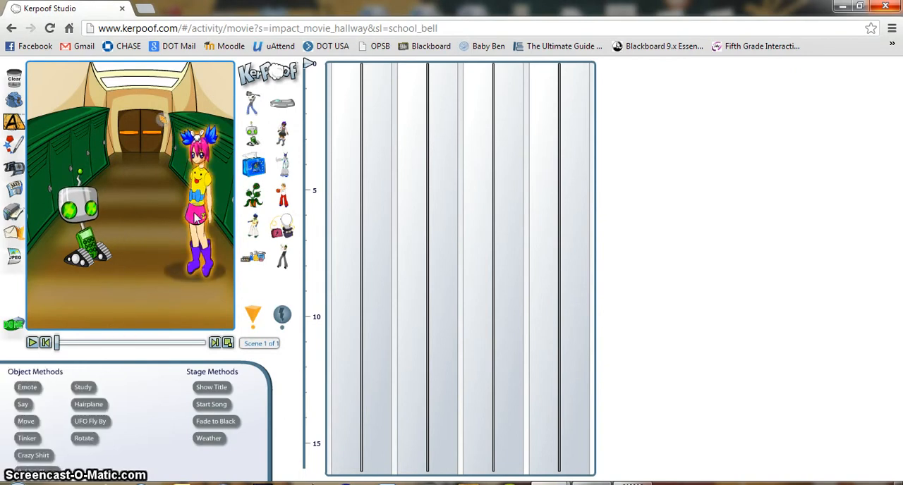
{"action": "left_click", "coordinate": [28, 389]}
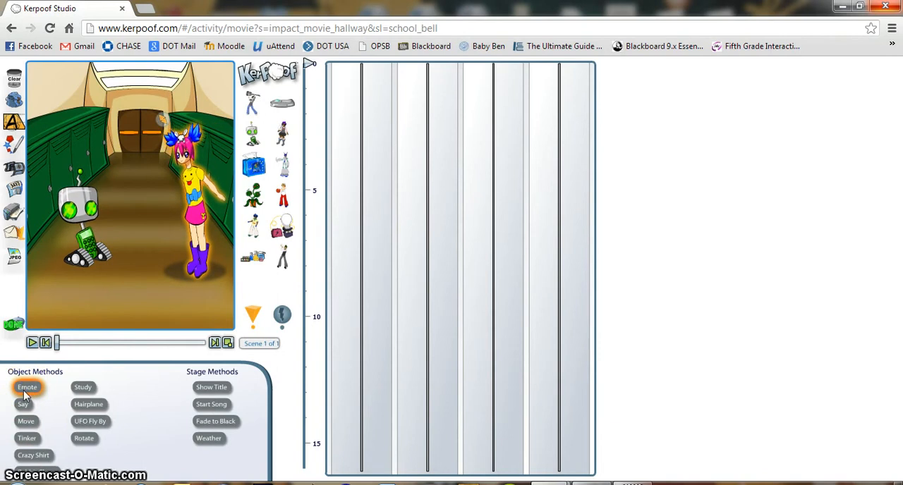
{"action": "left_click_drag", "start_coordinate": [33, 390], "coordinate": [439, 68]}
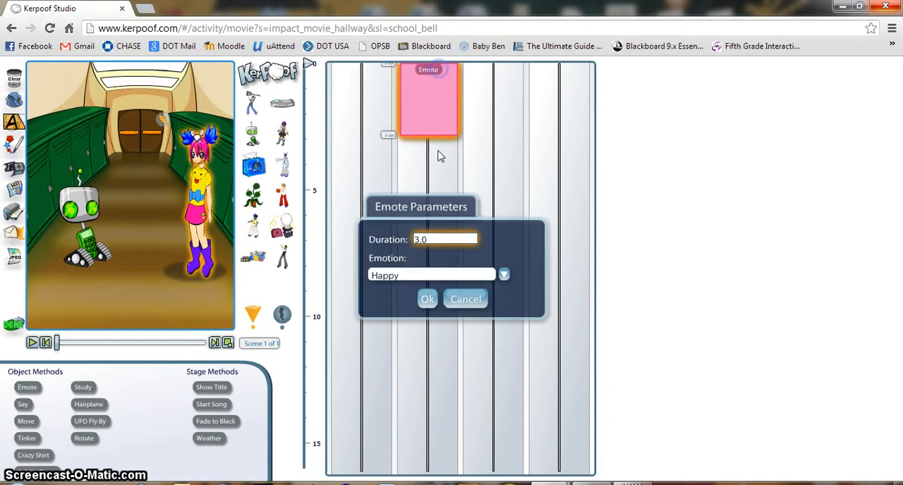
{"action": "left_click", "coordinate": [446, 276]}
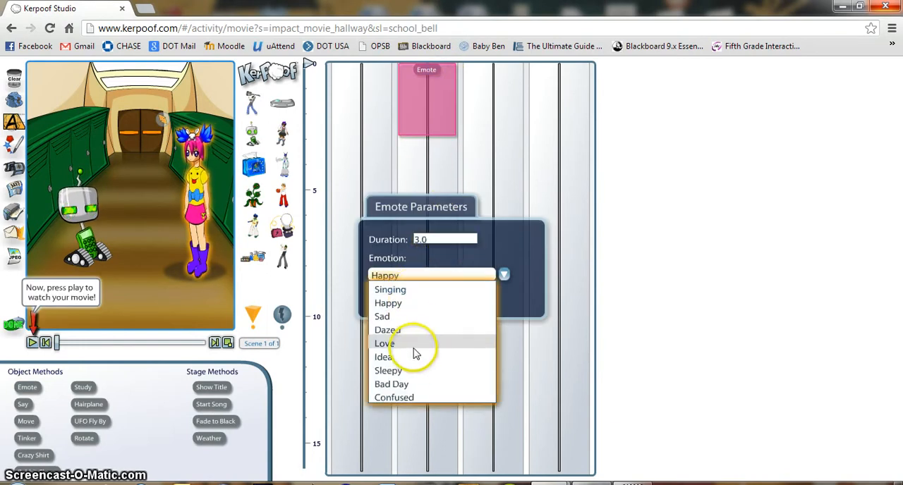
{"action": "left_click", "coordinate": [406, 303]}
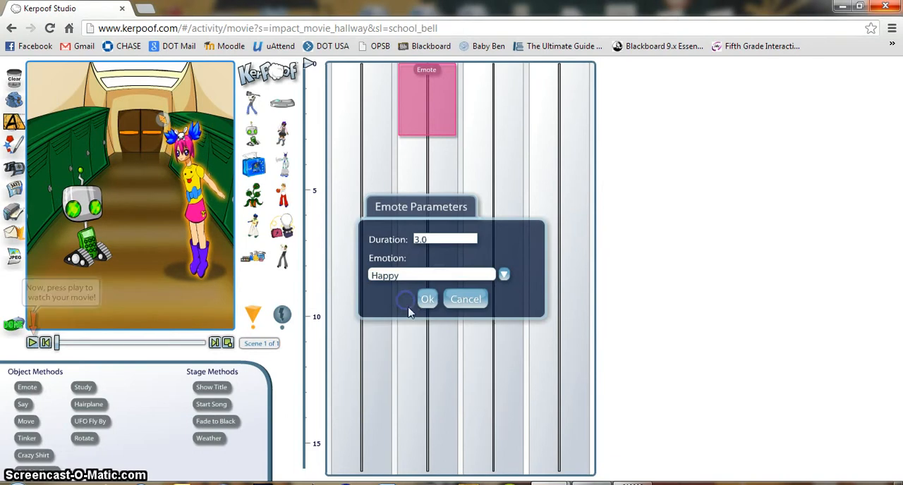
{"action": "left_click", "coordinate": [427, 300]}
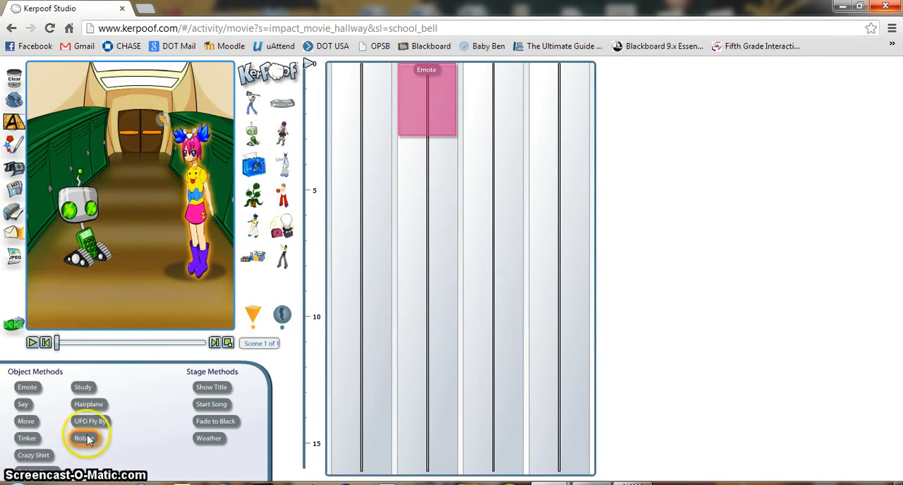
- Add a Say action for the girl on the first timeline track with the message "Hi robot friend!"
{"action": "left_click_drag", "start_coordinate": [22, 405], "coordinate": [359, 82]}
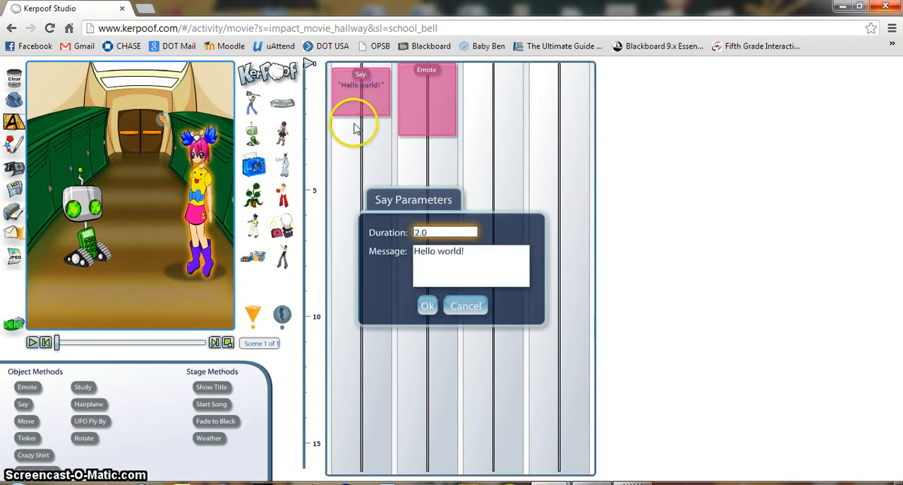
{"action": "left_click", "coordinate": [466, 268]}
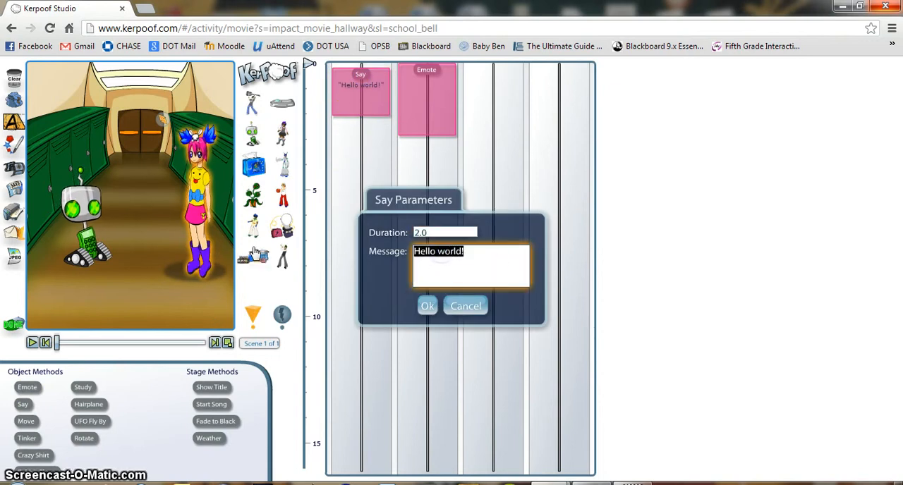
{"action": "type", "text": "Hi robot friend!"}
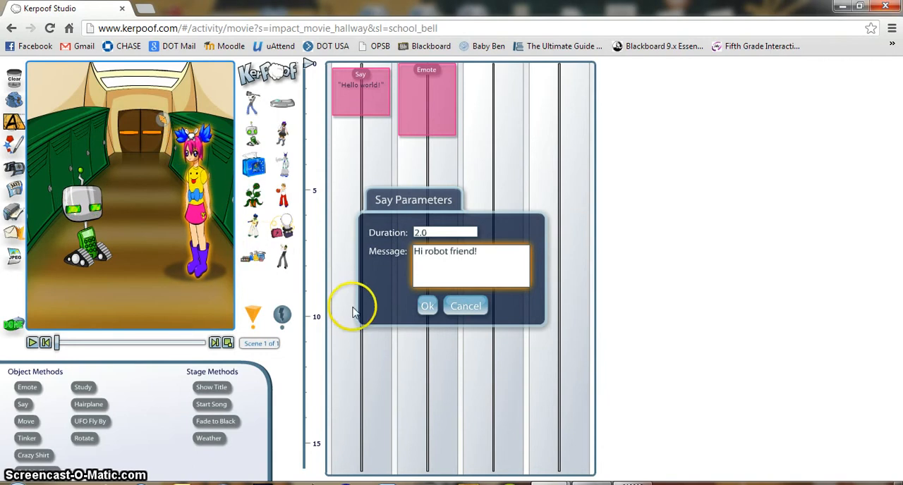
{"action": "left_click_drag", "start_coordinate": [430, 234], "coordinate": [403, 228]}
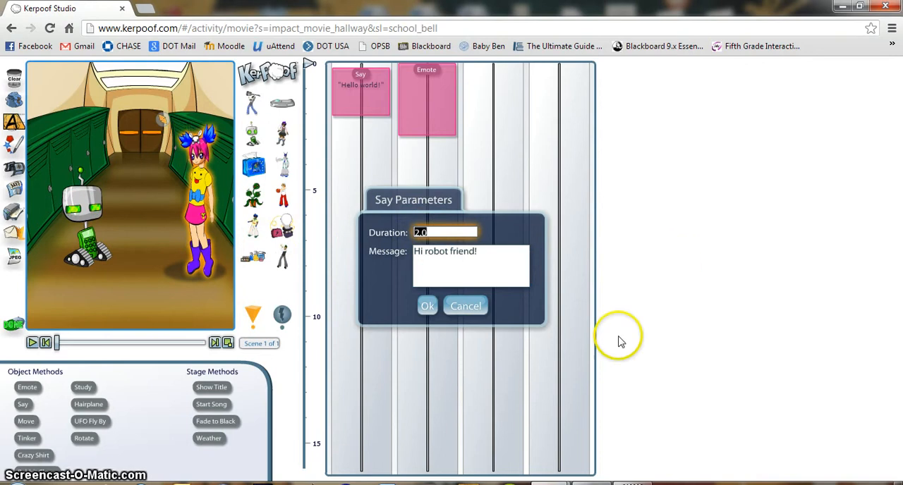
{"action": "left_click", "coordinate": [427, 306]}
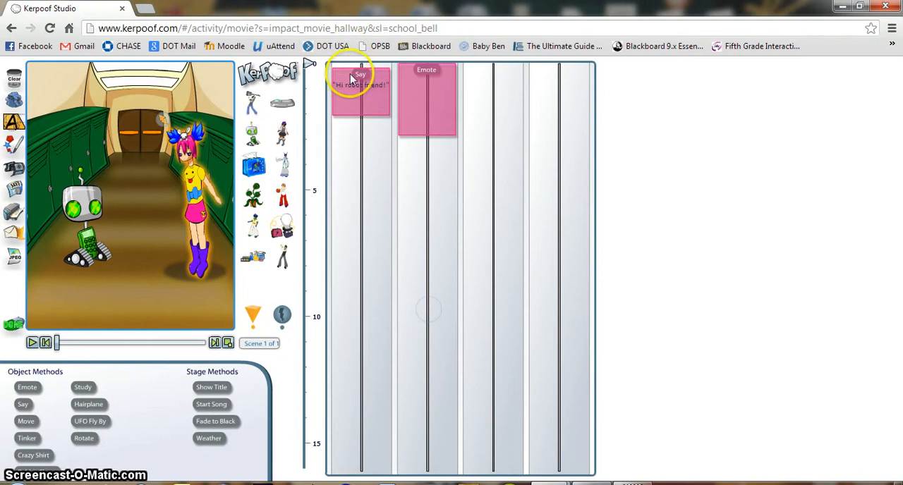
- Move the girl's Say action up to the very start of its timeline track and play the scene
{"action": "left_click_drag", "start_coordinate": [357, 83], "coordinate": [356, 88]}
{"action": "left_click_drag", "start_coordinate": [354, 83], "coordinate": [389, 184]}
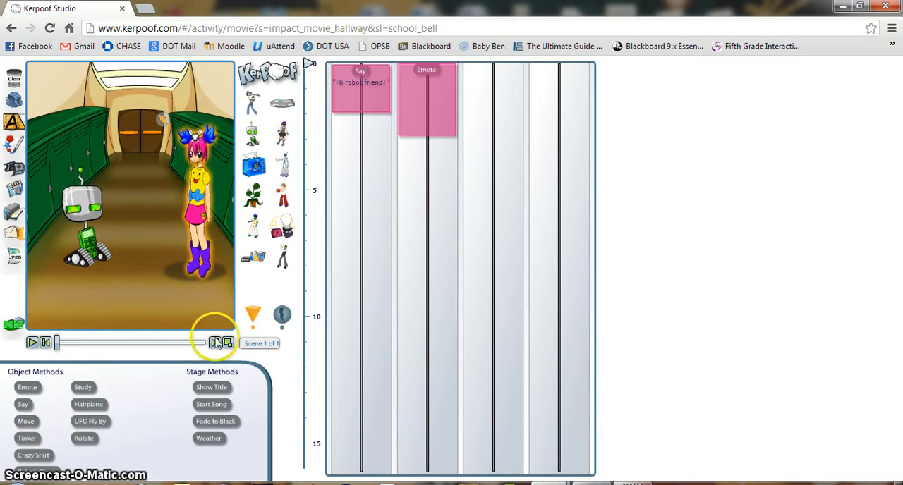
{"action": "left_click", "coordinate": [32, 344]}
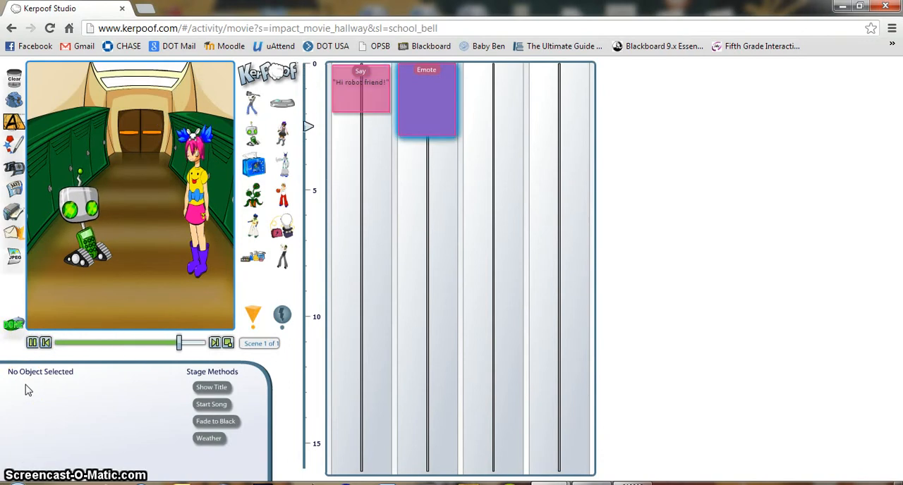
{"action": "left_click", "coordinate": [109, 377]}
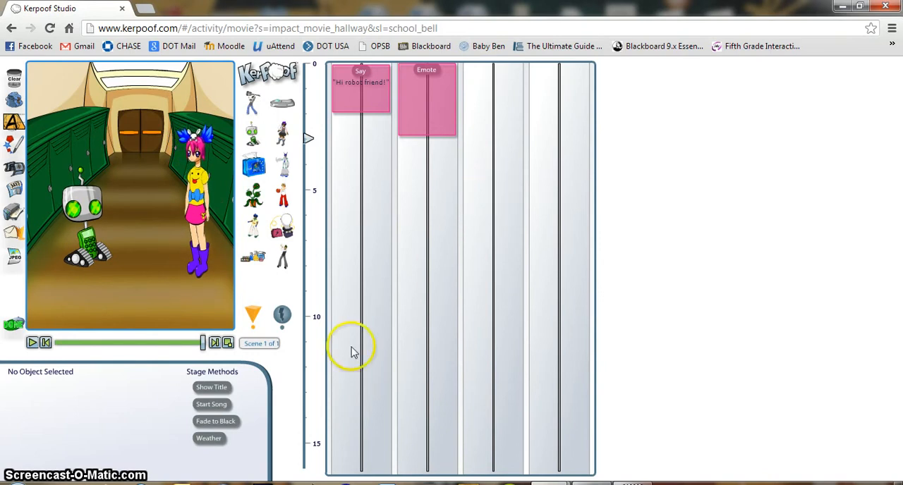
- Add a Say action for the robot on the first timeline track with the message "Hi human female friend. How. Are. You?"
{"action": "left_click", "coordinate": [97, 235]}
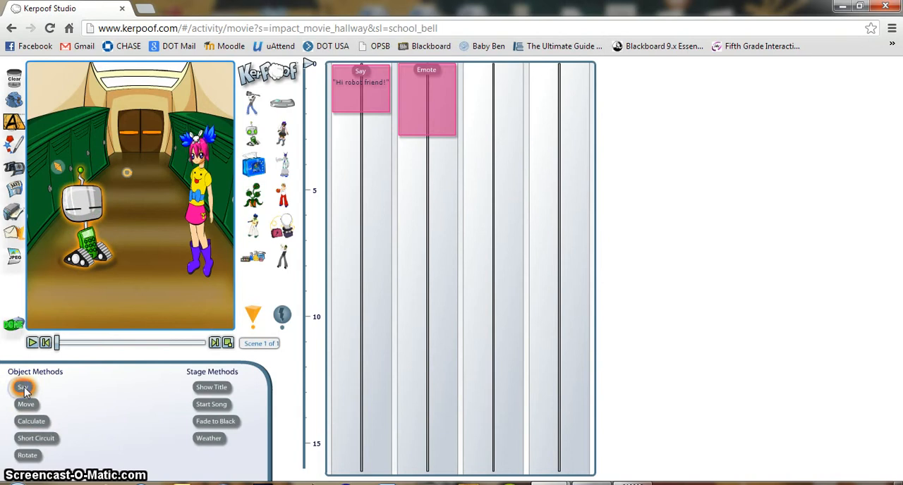
{"action": "left_click_drag", "start_coordinate": [23, 389], "coordinate": [387, 134]}
{"action": "key", "text": "Tab"}
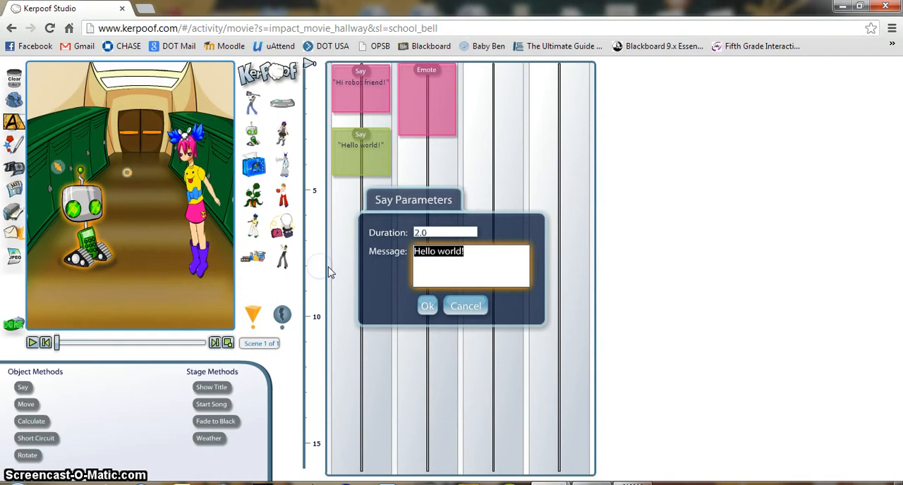
{"action": "type", "text": "Hi human female fr"}
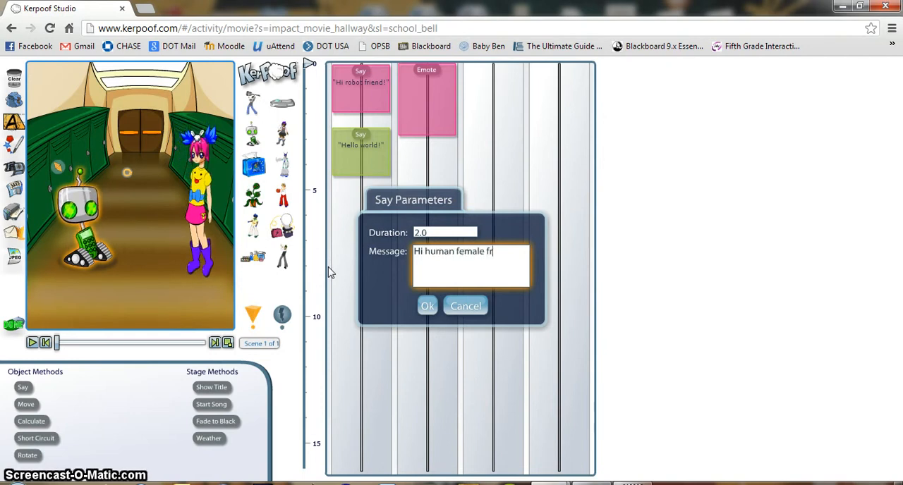
{"action": "type", "text": "iend"}
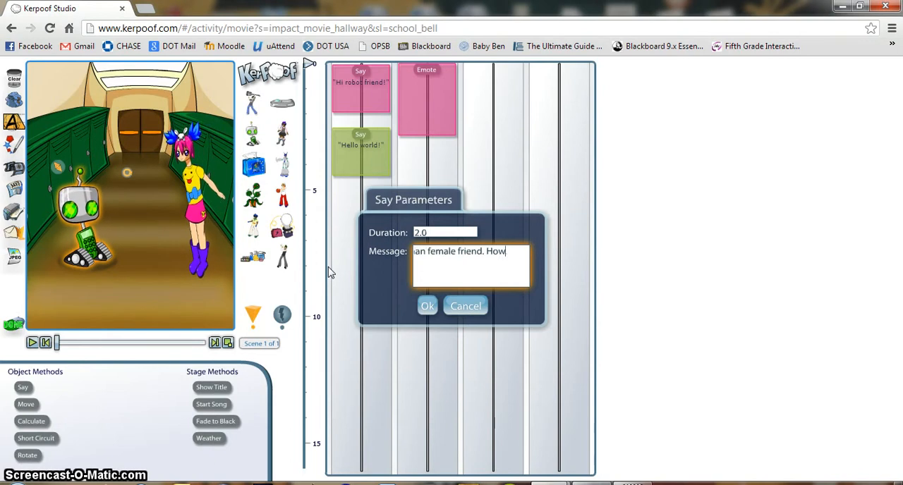
{"action": "key", "text": "BackSpace"}
{"action": "key", "text": "BackSpace"}
{"action": "key", "text": "BackSpace"}
{"action": "type", "text": "How. Are. You?"}
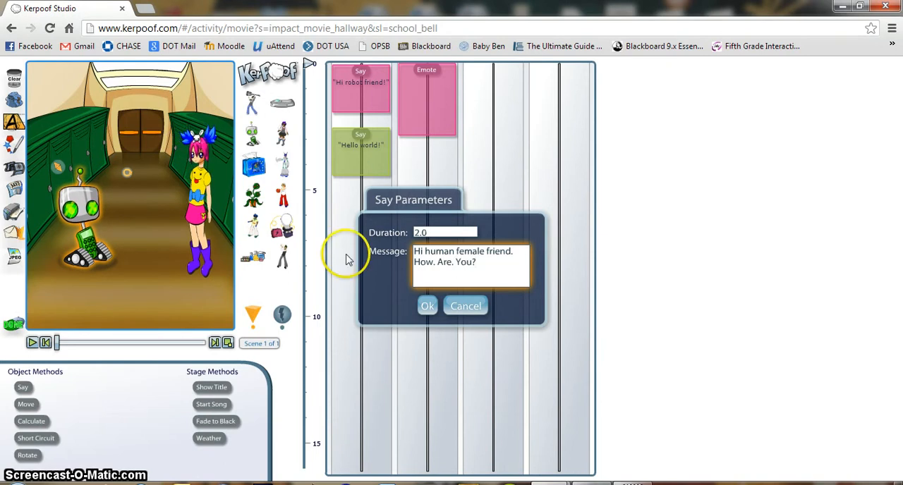
- Set the duration of the robot's Say action to 3, play the scene and rewind it to the start
{"action": "left_click_drag", "start_coordinate": [433, 233], "coordinate": [397, 236]}
{"action": "type", "text": "3"}
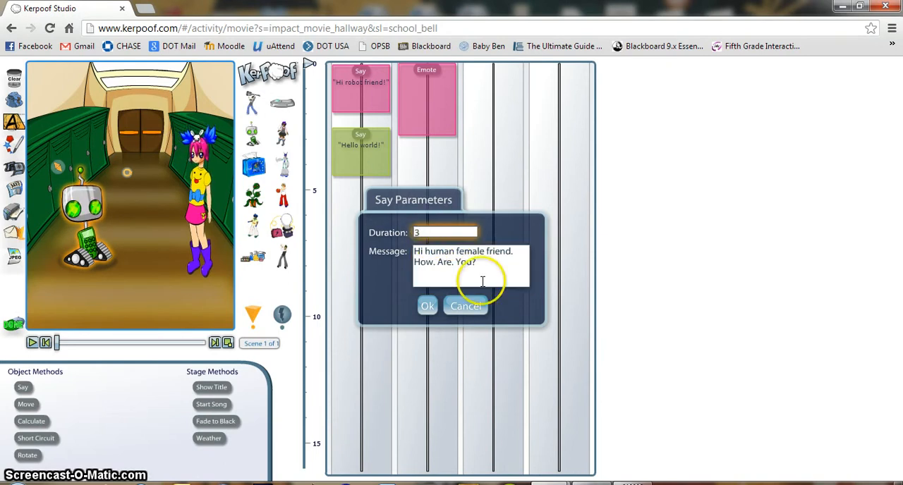
{"action": "left_click", "coordinate": [427, 306]}
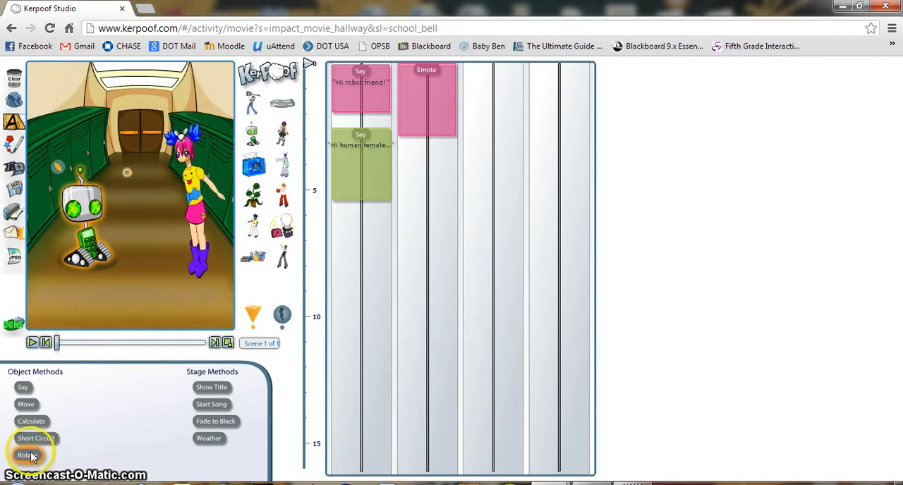
{"action": "left_click", "coordinate": [32, 342]}
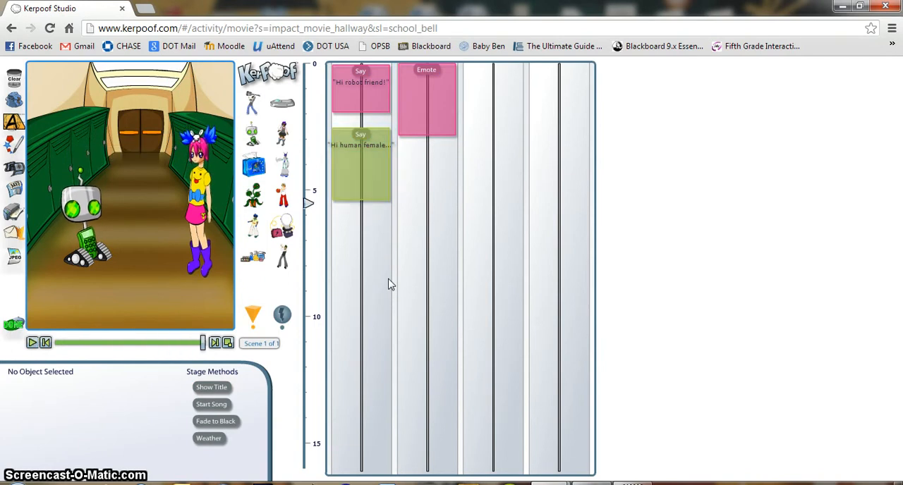
{"action": "left_click", "coordinate": [46, 343]}
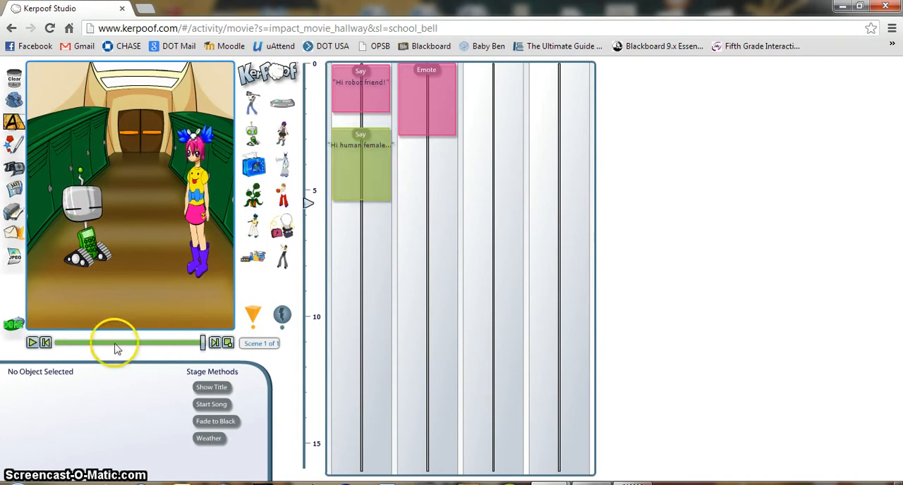
{"action": "left_click", "coordinate": [198, 210]}
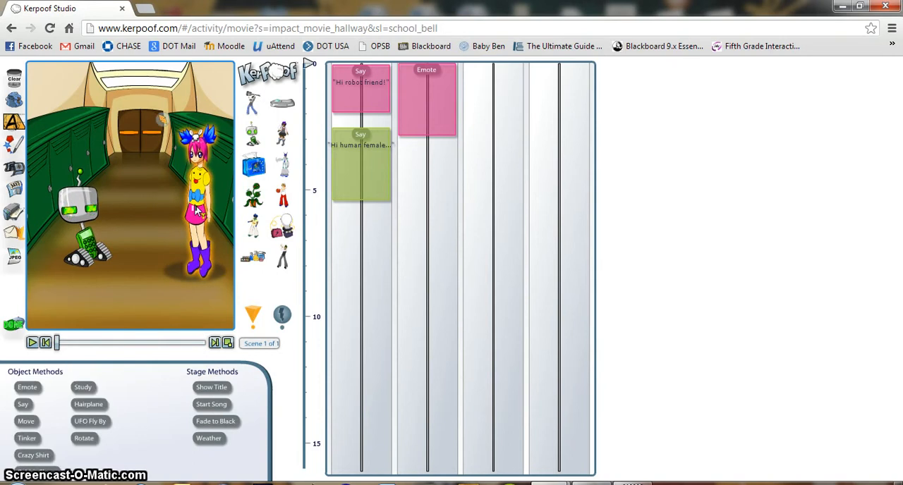
{"action": "left_click", "coordinate": [358, 98]}
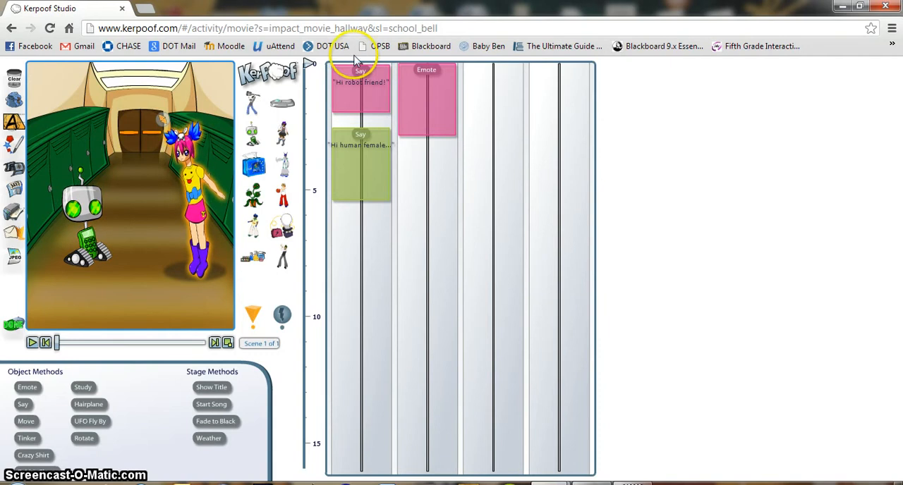
{"action": "double_click", "coordinate": [357, 100]}
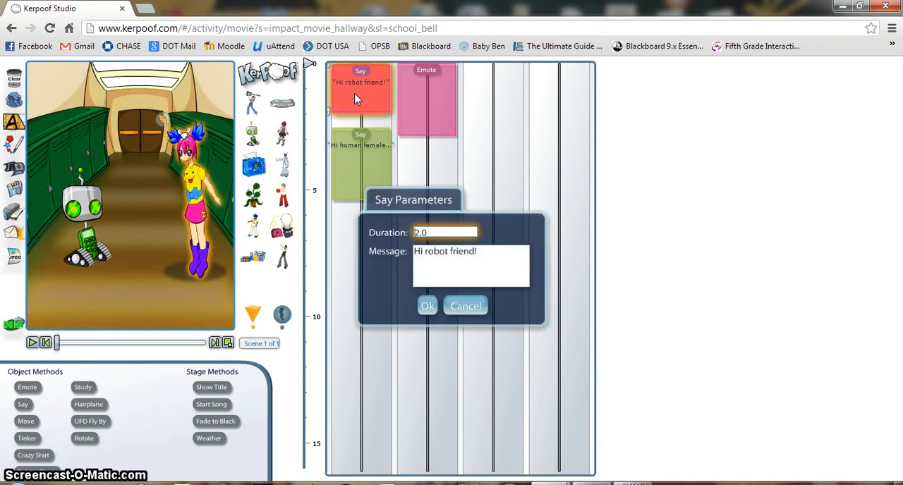
{"action": "left_click", "coordinate": [462, 307]}
{"action": "left_click", "coordinate": [355, 183]}
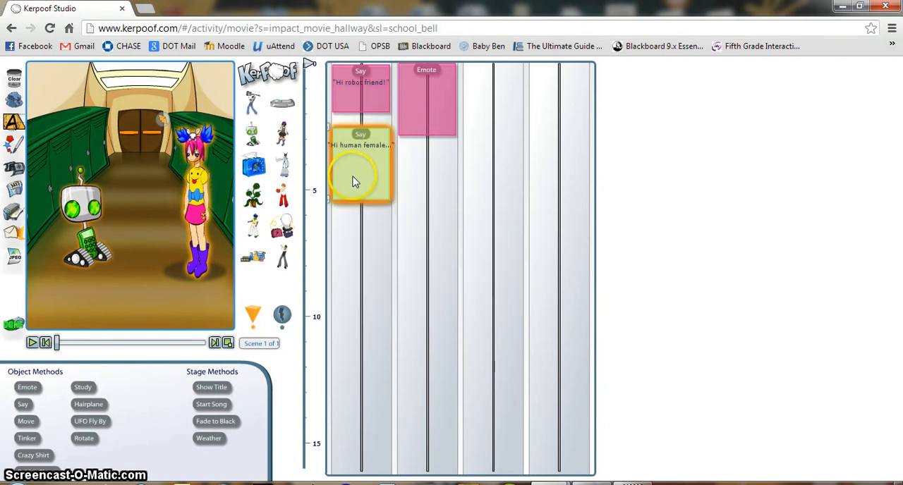
- Add a Say action for the girl below the robot's line on the first timeline track with the message "Well! Thanks for asking."
{"action": "left_click", "coordinate": [205, 185]}
{"action": "left_click", "coordinate": [205, 185]}
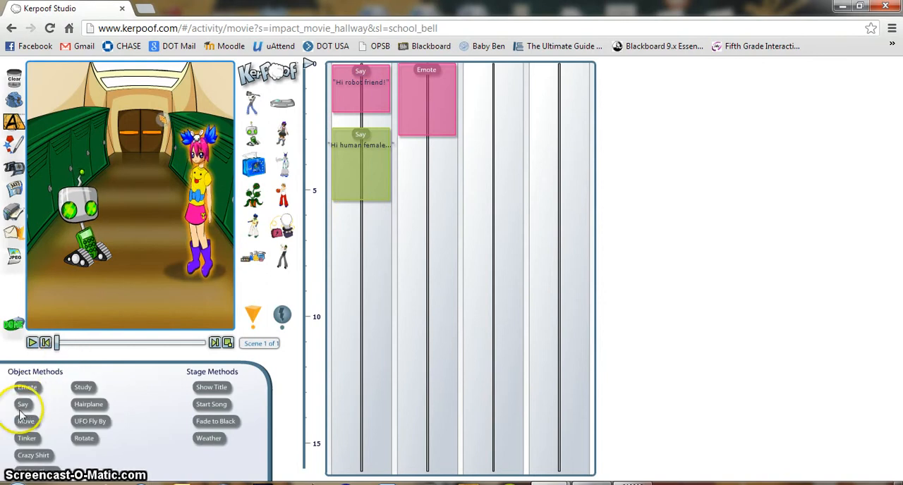
{"action": "left_click_drag", "start_coordinate": [23, 406], "coordinate": [364, 226]}
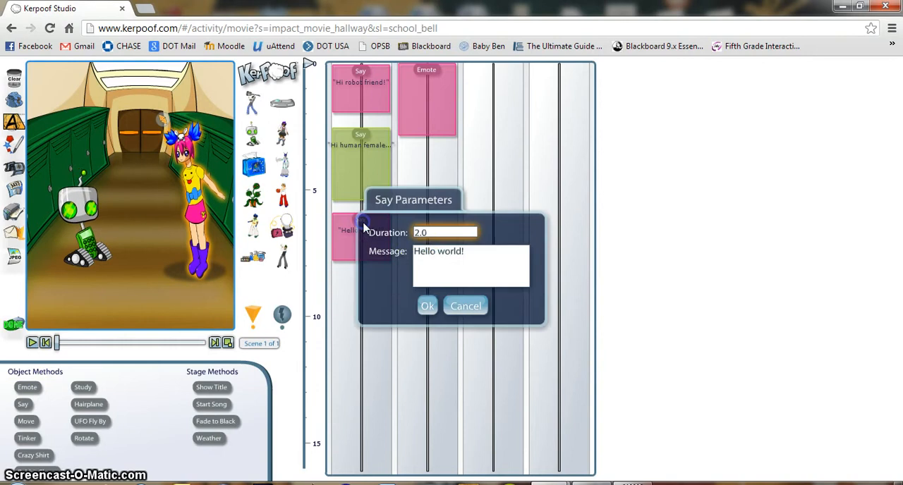
{"action": "left_click", "coordinate": [479, 258]}
{"action": "type", "text": "W"}
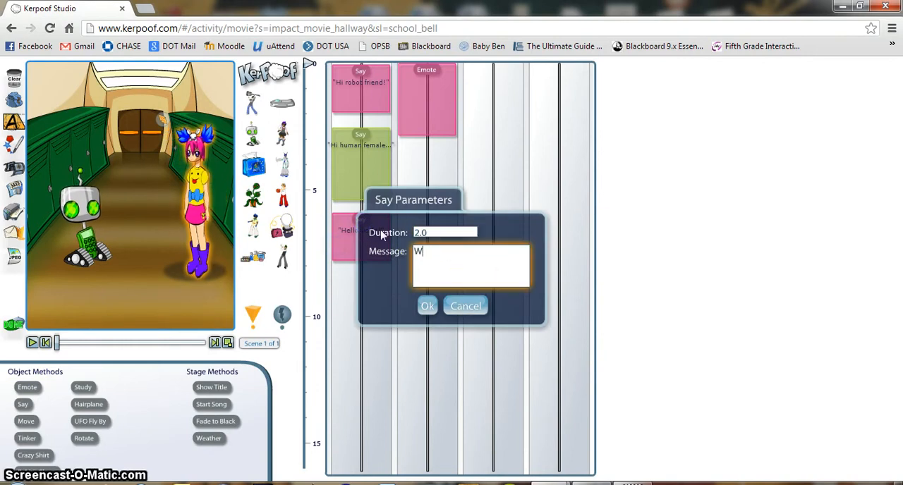
{"action": "type", "text": "ell! Thanks for ask"}
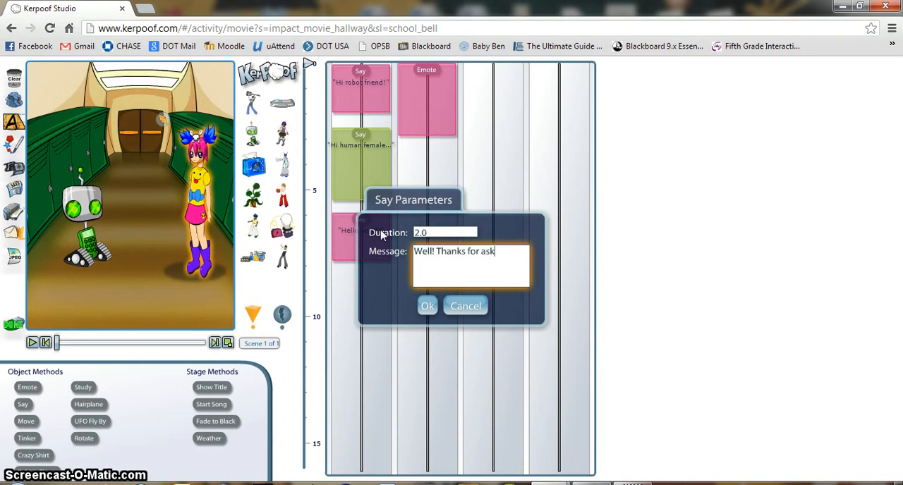
{"action": "type", "text": "ing."}
{"action": "left_click", "coordinate": [427, 306]}
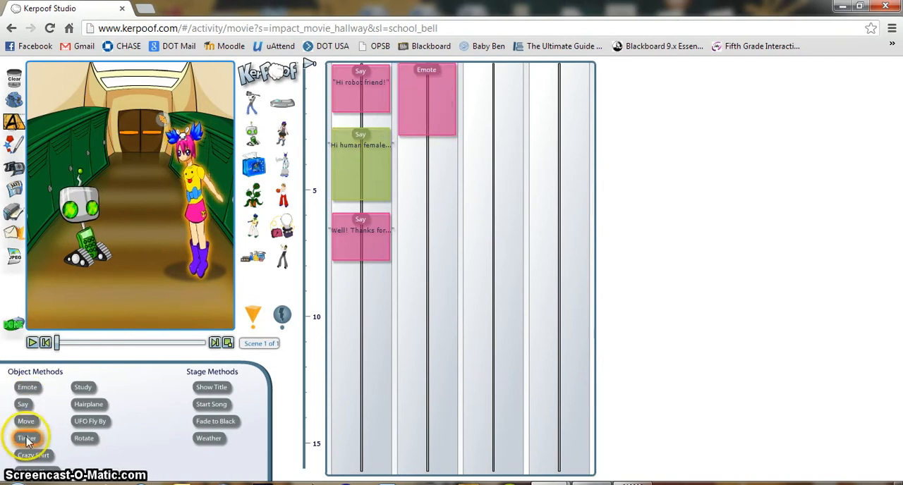
- Add a Short Circuit action with duration 3 for the robot at about 7 seconds on the second timeline track and play the scene
{"action": "left_click", "coordinate": [81, 212]}
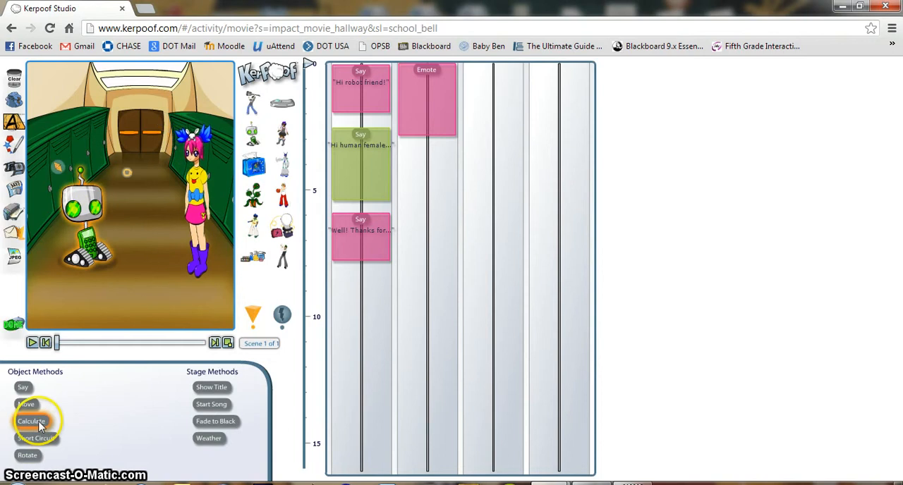
{"action": "left_click_drag", "start_coordinate": [32, 421], "coordinate": [428, 263]}
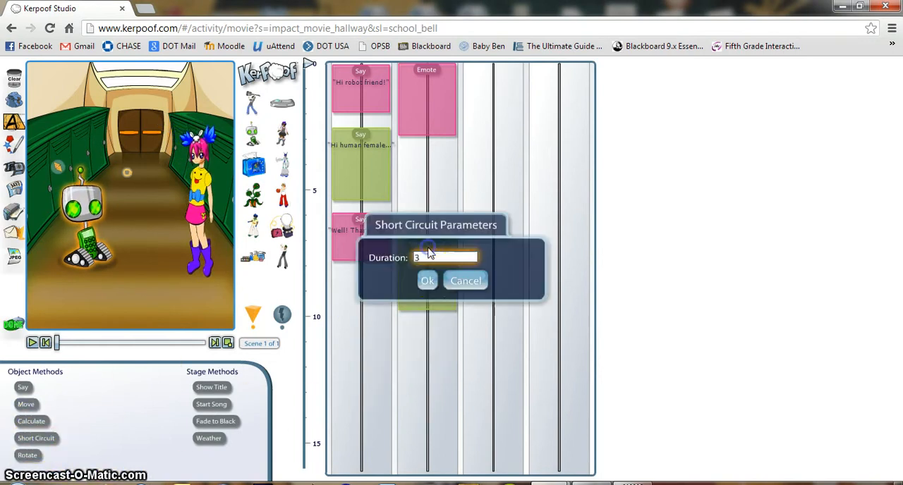
{"action": "left_click", "coordinate": [432, 281]}
{"action": "left_click", "coordinate": [34, 344]}
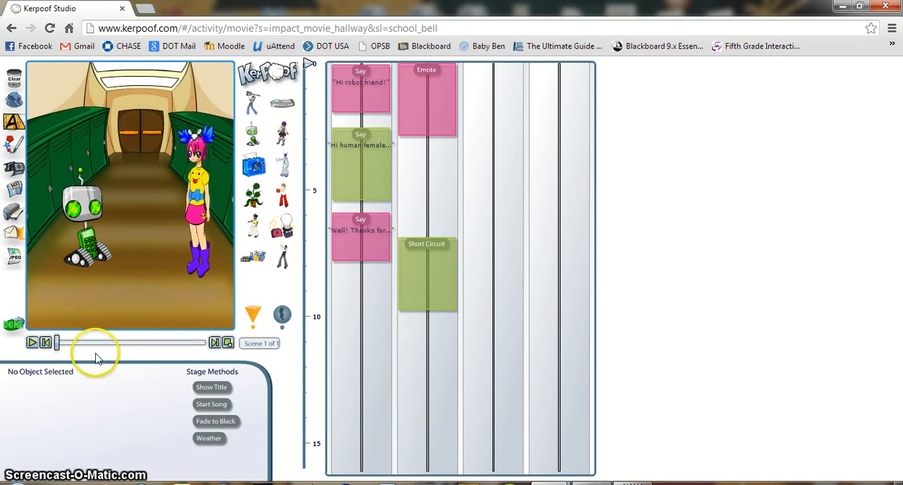
- Add a Start Song action with the Electronic song Robot Station, this scene only, at the start of the third track and briefly preview the scene
{"action": "left_click", "coordinate": [201, 202]}
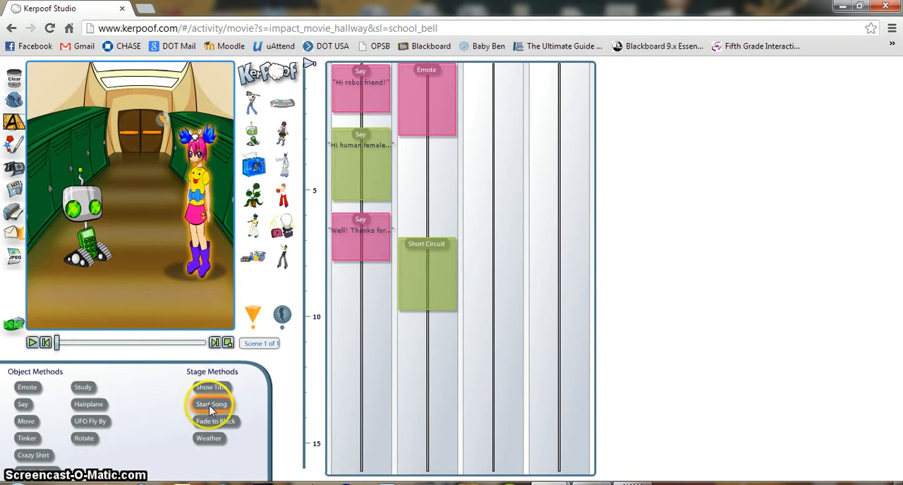
{"action": "left_click_drag", "start_coordinate": [211, 404], "coordinate": [498, 84]}
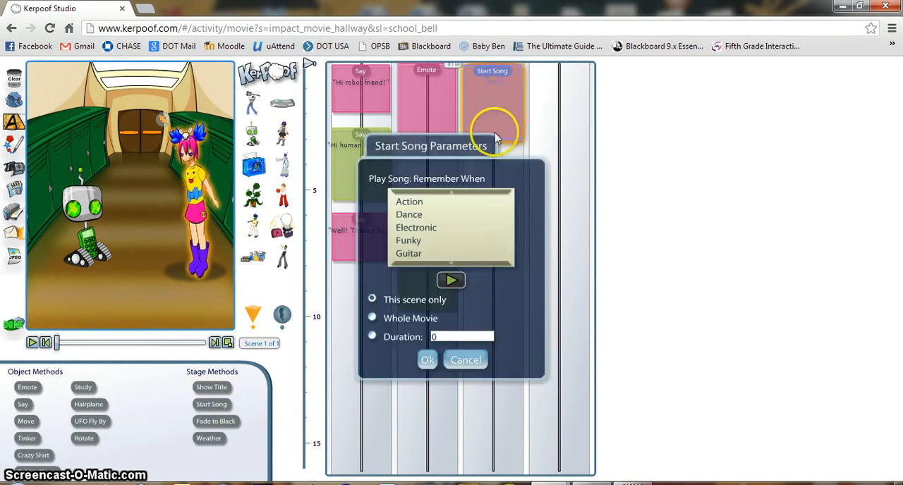
{"action": "left_click", "coordinate": [438, 228]}
{"action": "left_click", "coordinate": [430, 223]}
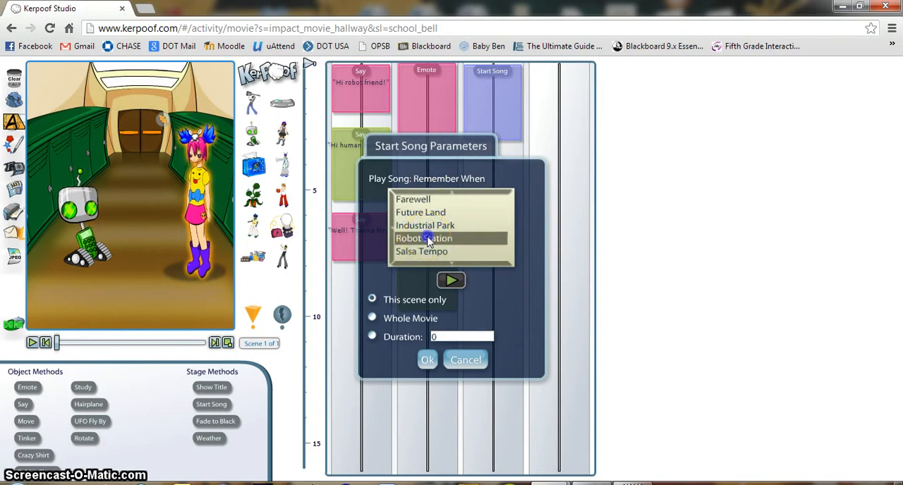
{"action": "left_click", "coordinate": [429, 236]}
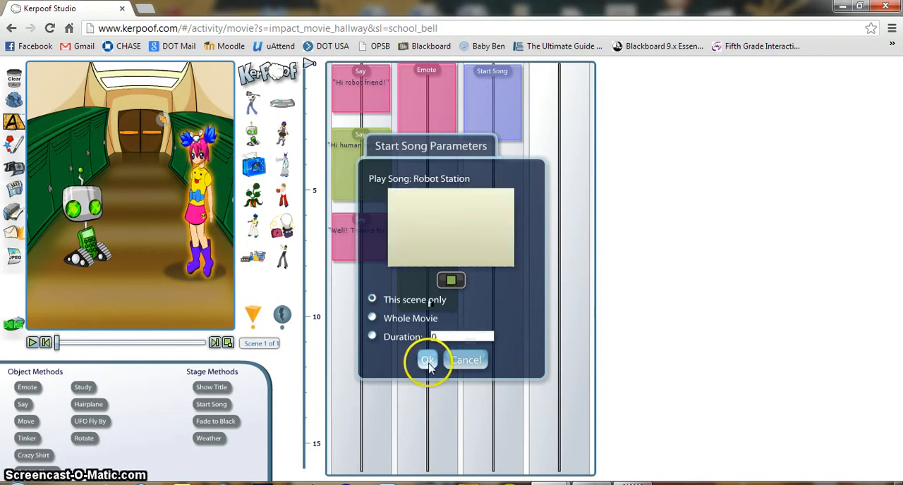
{"action": "left_click", "coordinate": [428, 362]}
{"action": "left_click", "coordinate": [32, 343]}
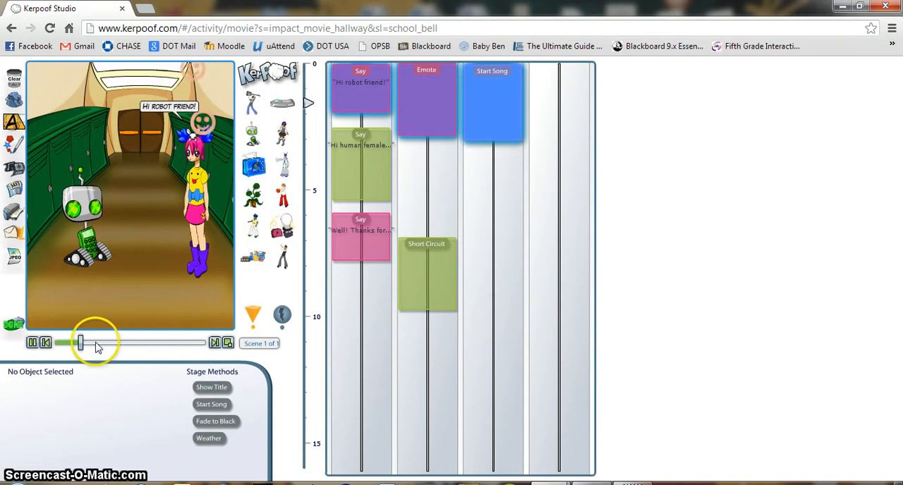
{"action": "left_click", "coordinate": [32, 343]}
{"action": "left_click", "coordinate": [455, 308]}
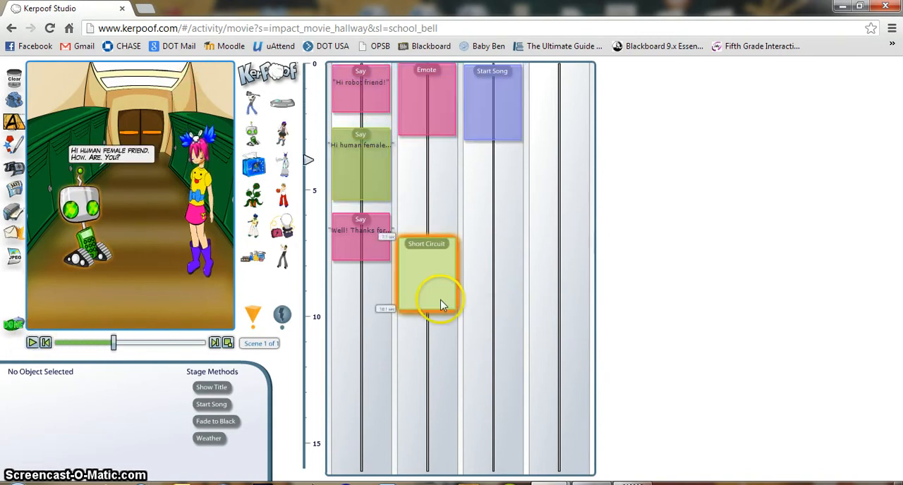
{"action": "left_click", "coordinate": [504, 305]}
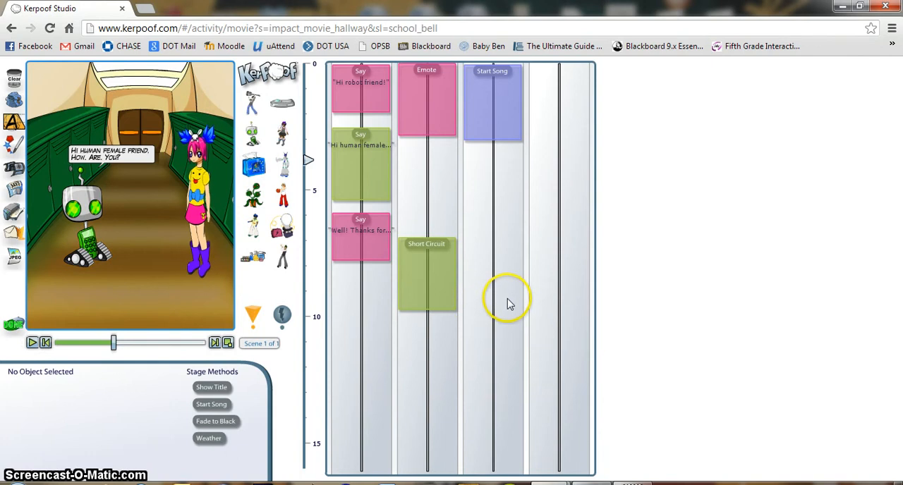
{"action": "left_click", "coordinate": [511, 110]}
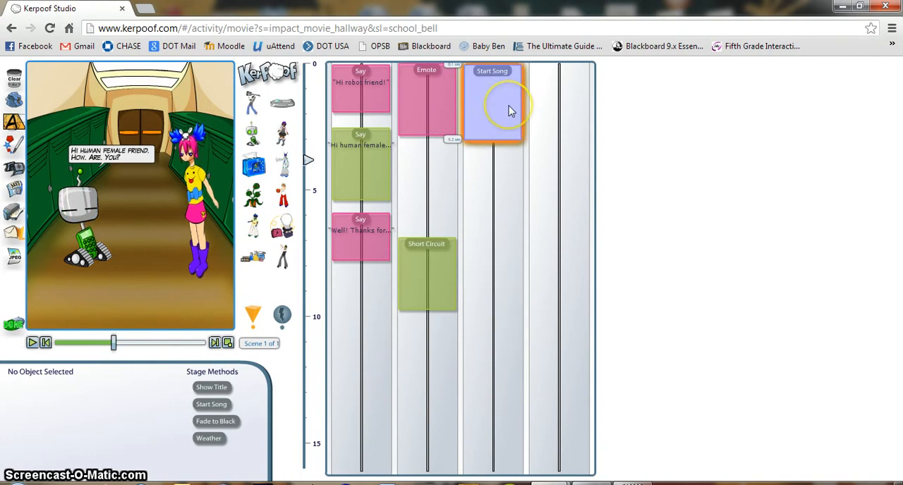
{"action": "left_click", "coordinate": [536, 283]}
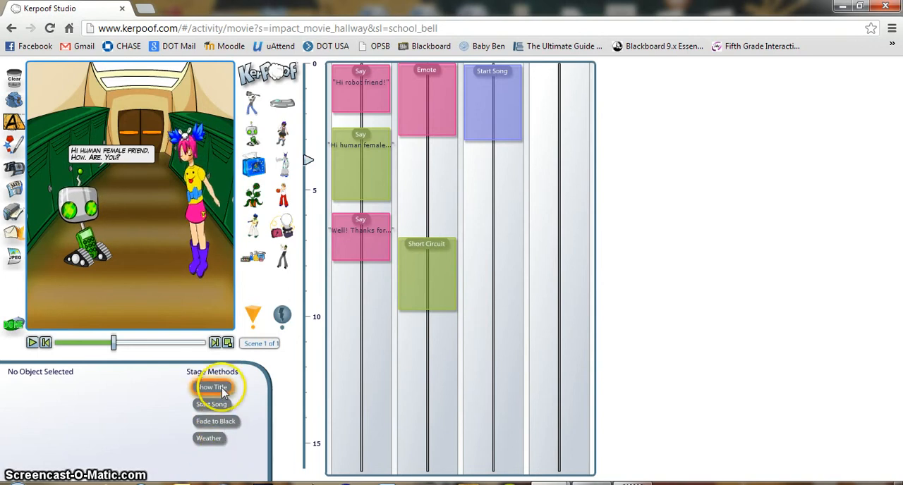
{"action": "left_click", "coordinate": [14, 101]}
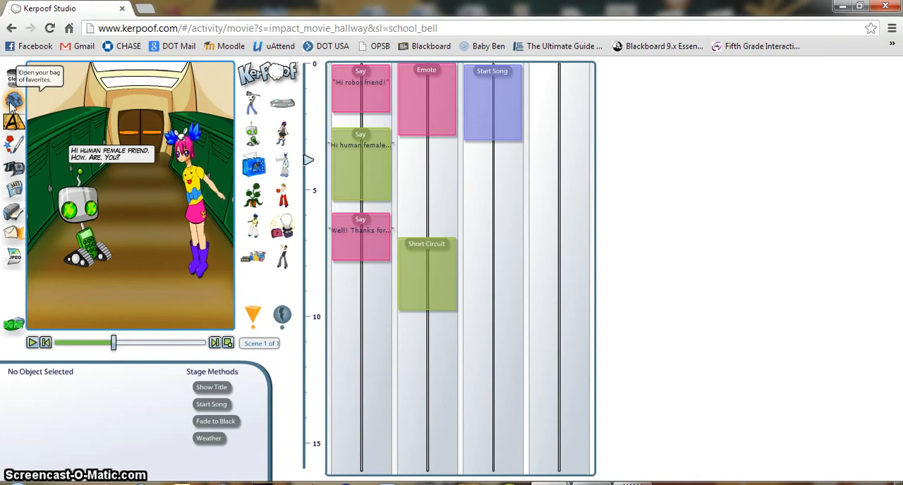
{"action": "left_click", "coordinate": [24, 115]}
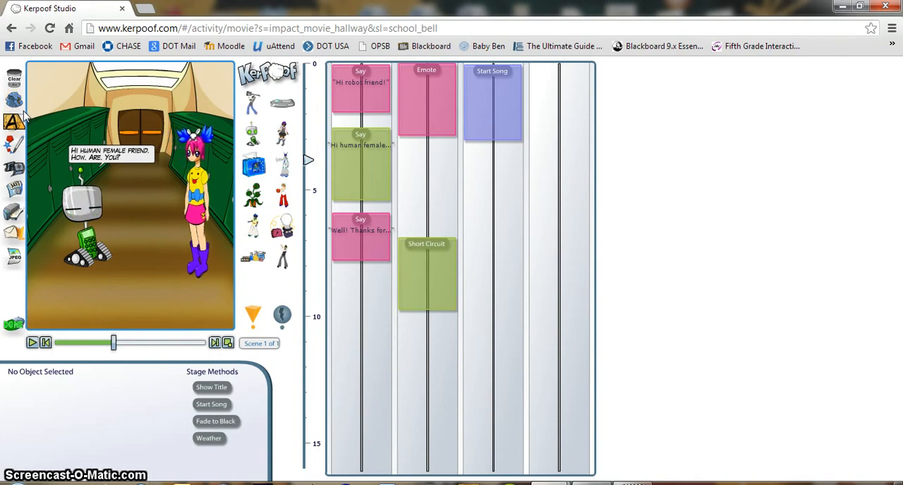
{"action": "left_click", "coordinate": [92, 173]}
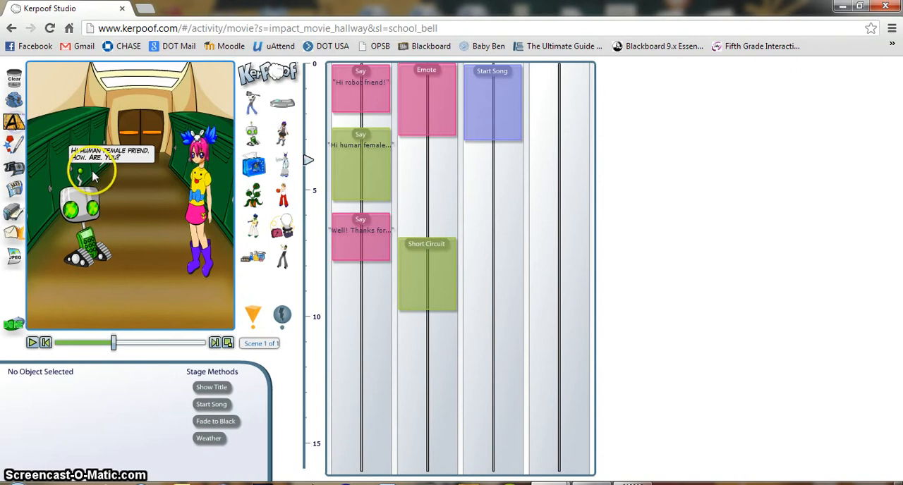
- Add a text caption reading "Robot Friend!" to the hallway scene, above the doors
{"action": "left_click", "coordinate": [14, 122]}
{"action": "left_click", "coordinate": [134, 126]}
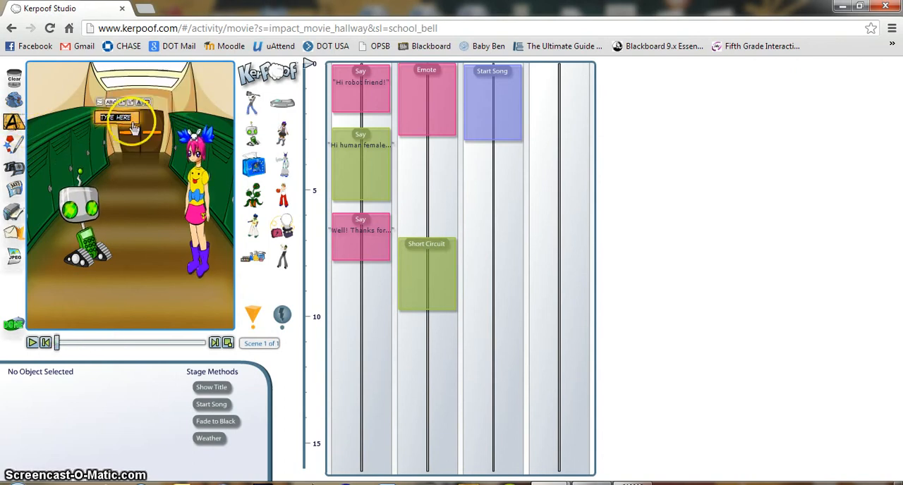
{"action": "type", "text": "Robo"}
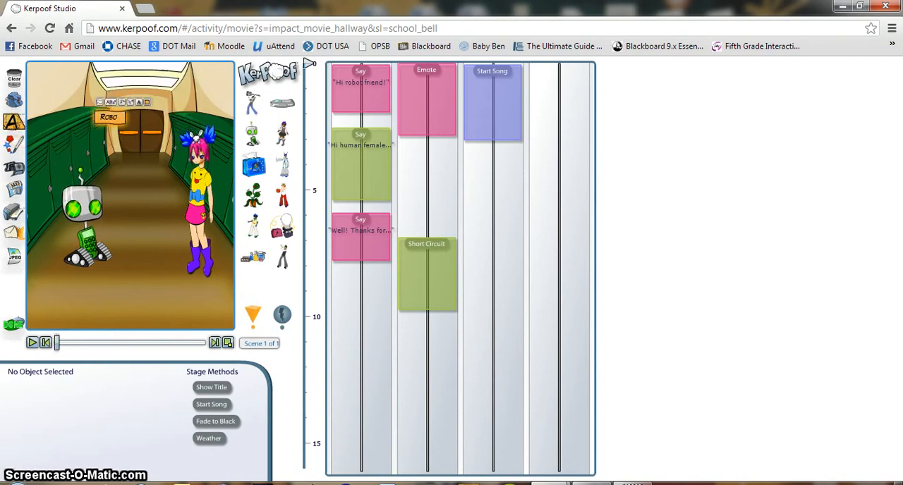
{"action": "type", "text": "t Fr"}
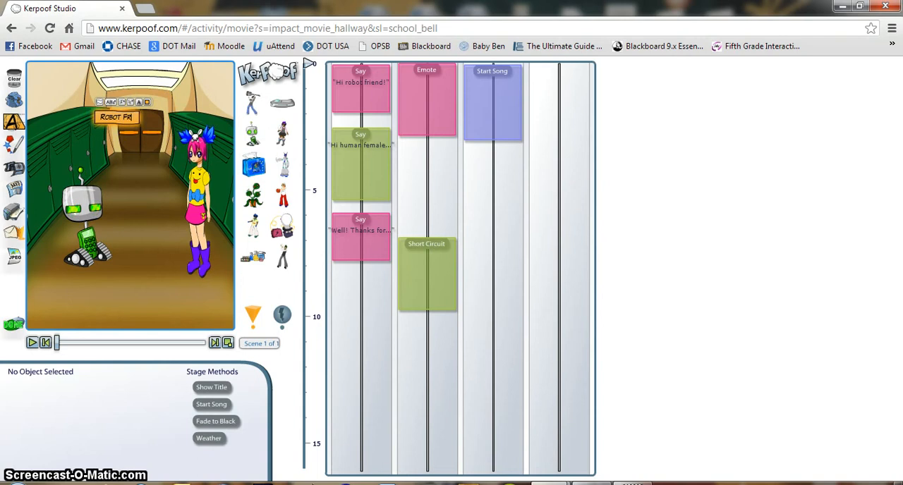
{"action": "type", "text": "iend!"}
{"action": "left_click", "coordinate": [127, 115]}
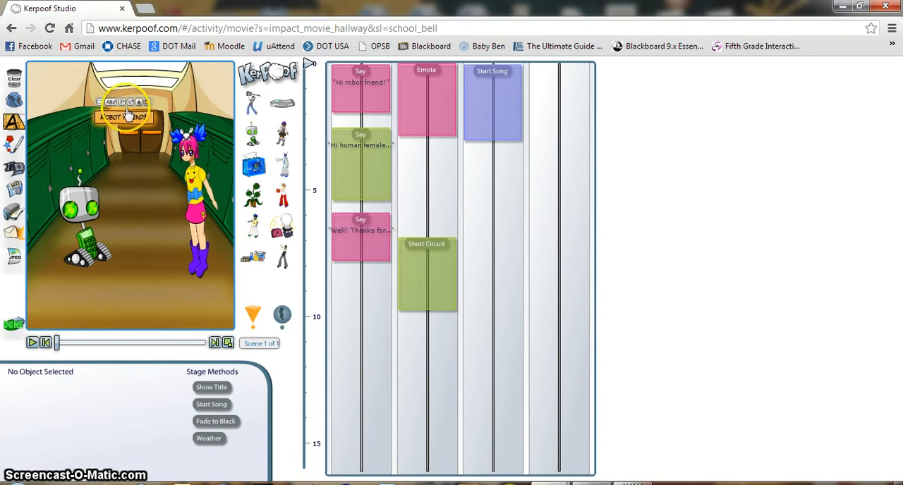
- Enlarge the "Robot Friend!" caption's text and move the caption to the upper-left corner of the scene
{"action": "left_click", "coordinate": [120, 102]}
{"action": "left_click", "coordinate": [122, 103]}
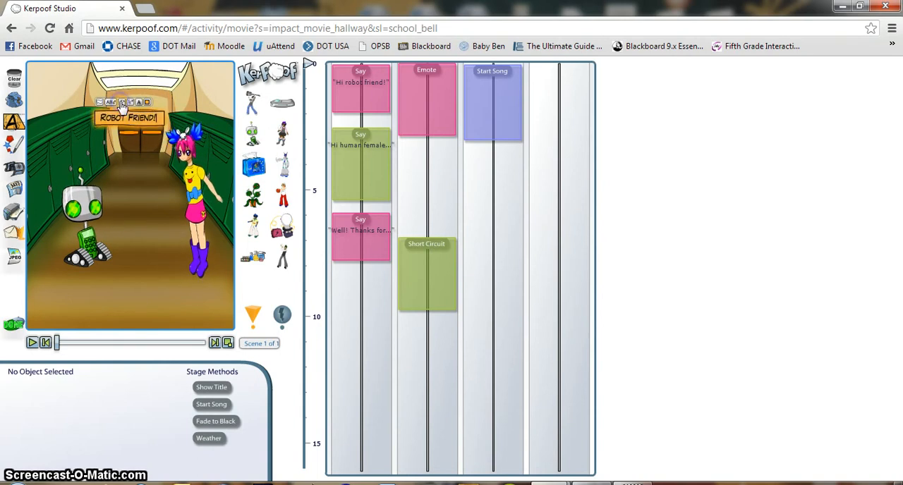
{"action": "left_click", "coordinate": [122, 105]}
{"action": "left_click", "coordinate": [122, 104]}
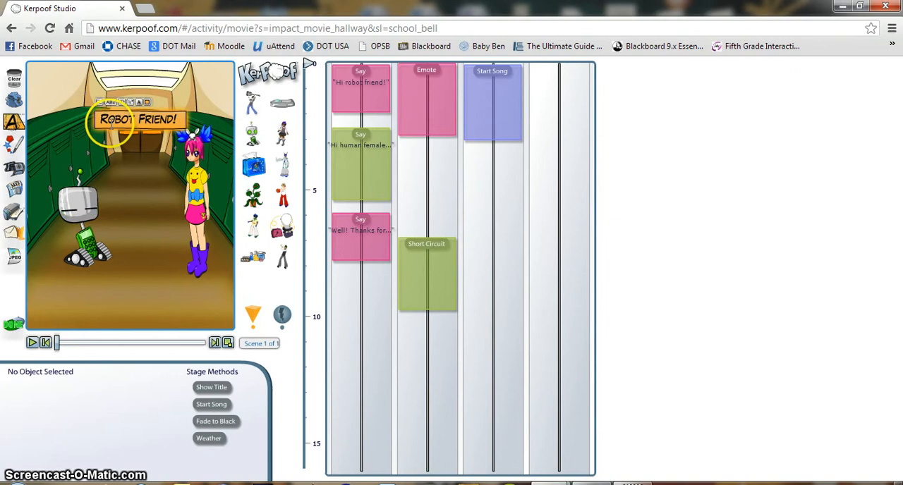
{"action": "left_click", "coordinate": [108, 140]}
{"action": "left_click_drag", "start_coordinate": [102, 115], "coordinate": [41, 72]}
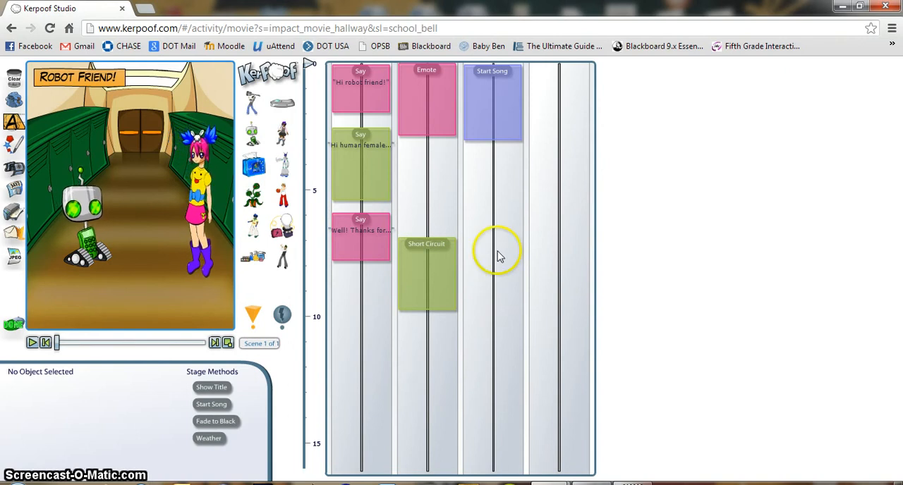
- Play the whole scene in the enlarged stage view and return to the editing view
{"action": "left_click", "coordinate": [513, 237]}
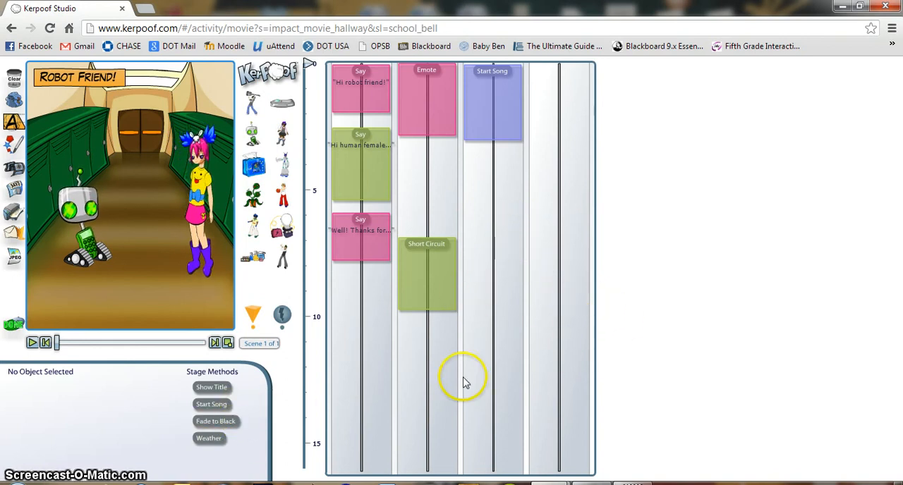
{"action": "left_click", "coordinate": [227, 343]}
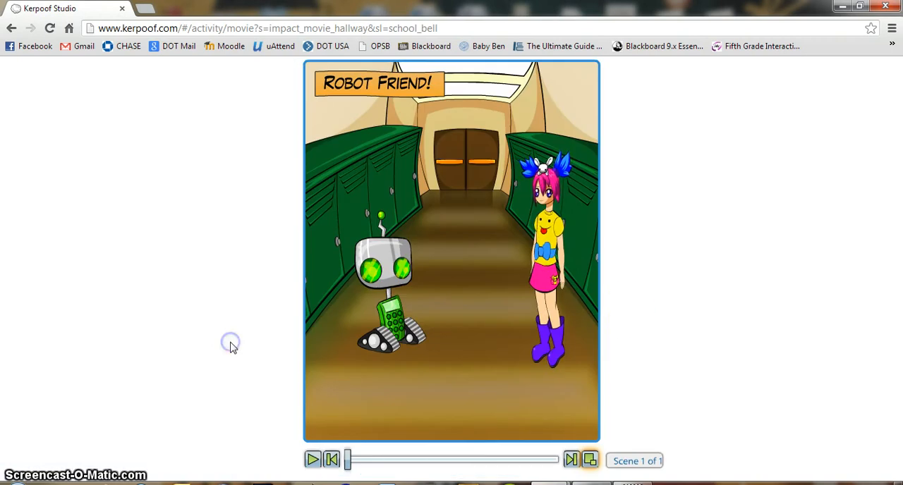
{"action": "left_click", "coordinate": [591, 461]}
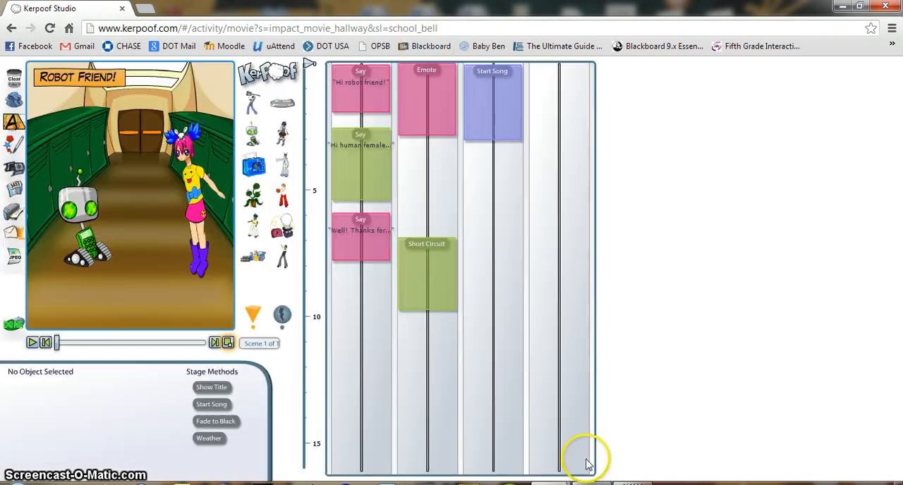
{"action": "left_click", "coordinate": [229, 344]}
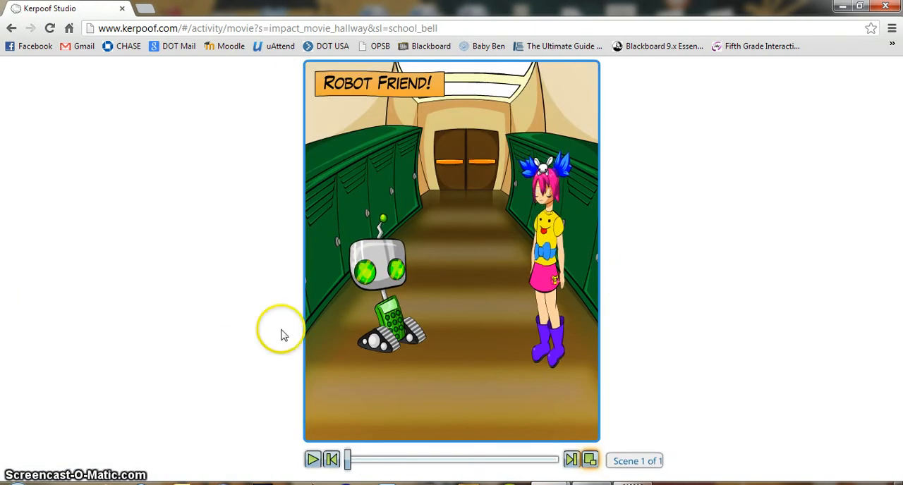
{"action": "left_click", "coordinate": [311, 459]}
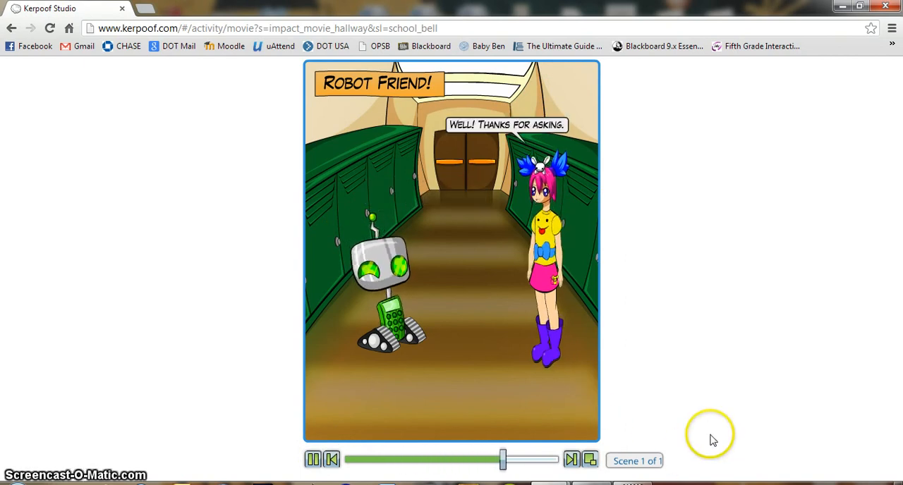
{"action": "left_click", "coordinate": [590, 460]}
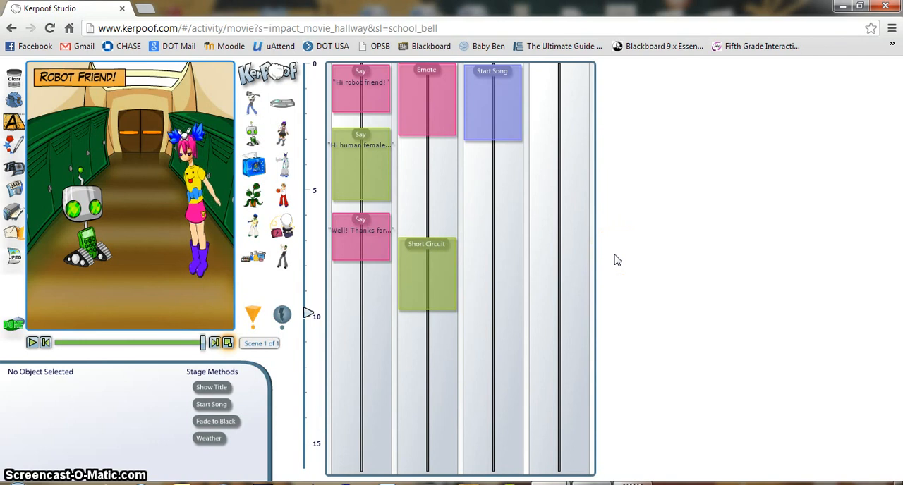
- Review the title and sharing options for saving the scene, and cancel without saving
{"action": "left_click", "coordinate": [13, 189]}
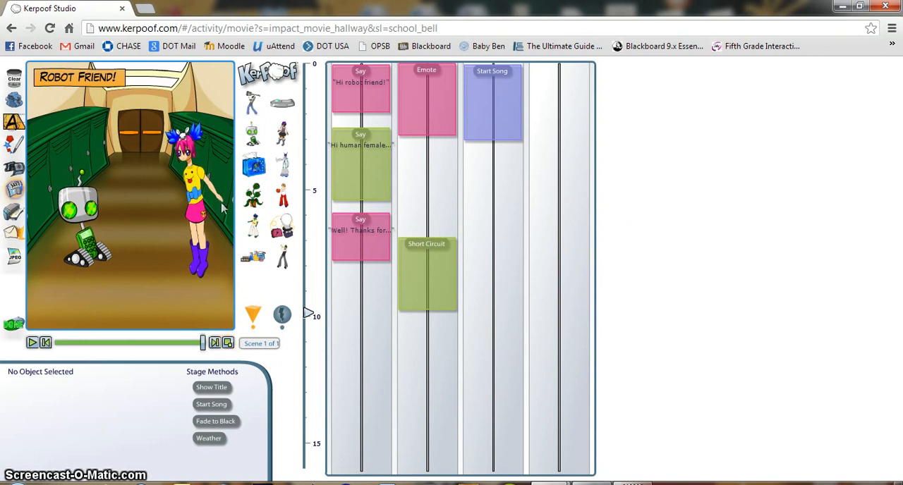
{"action": "left_click", "coordinate": [474, 258]}
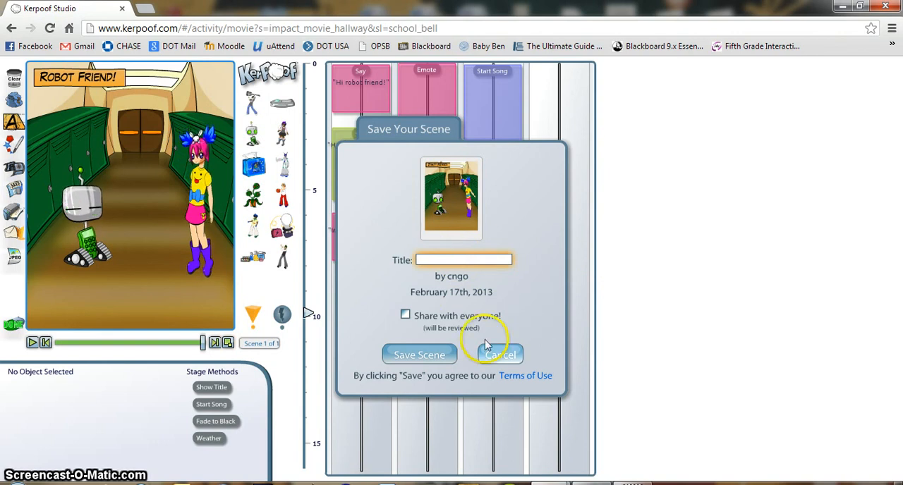
{"action": "left_click_drag", "start_coordinate": [492, 347], "coordinate": [432, 334]}
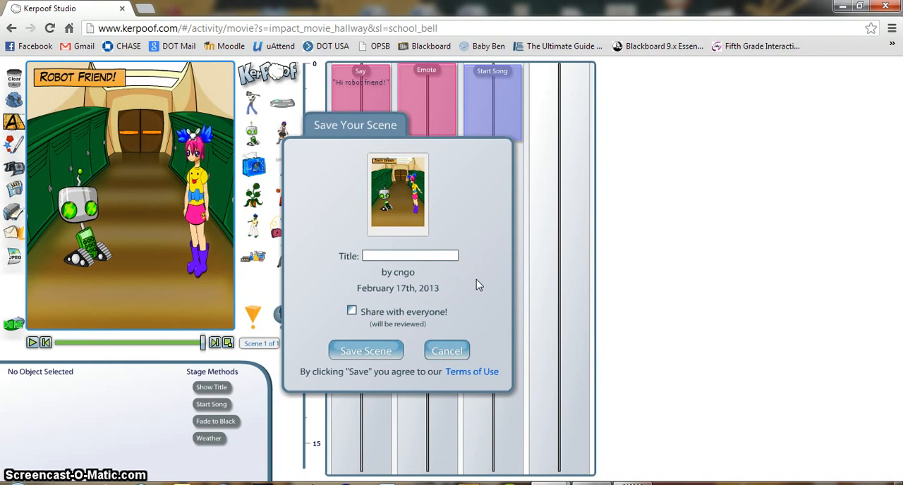
{"action": "left_click", "coordinate": [449, 352]}
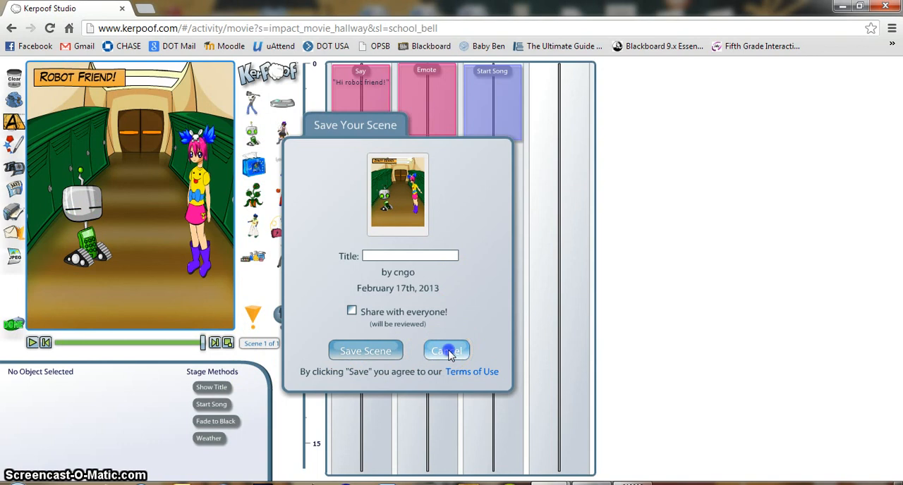